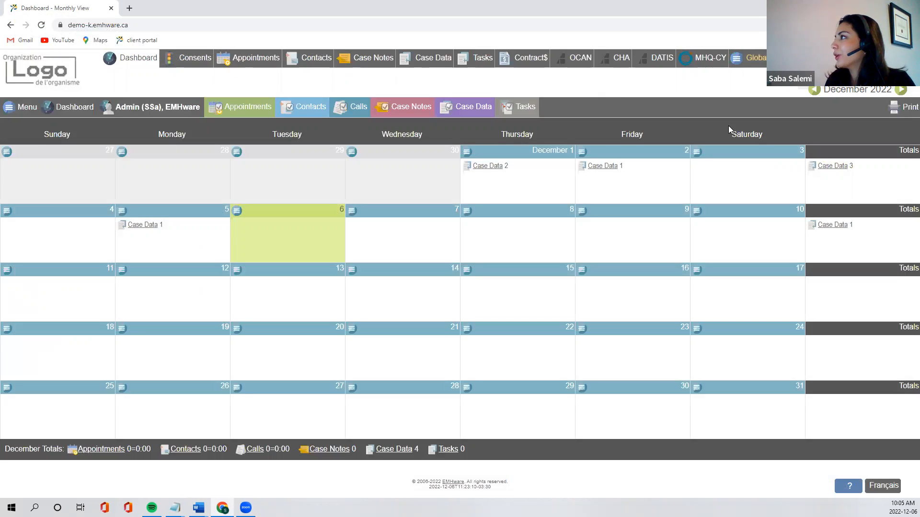
# Open global Goal Planning, reset the search filters, and search all goal plans.
pyautogui.click(751, 58)
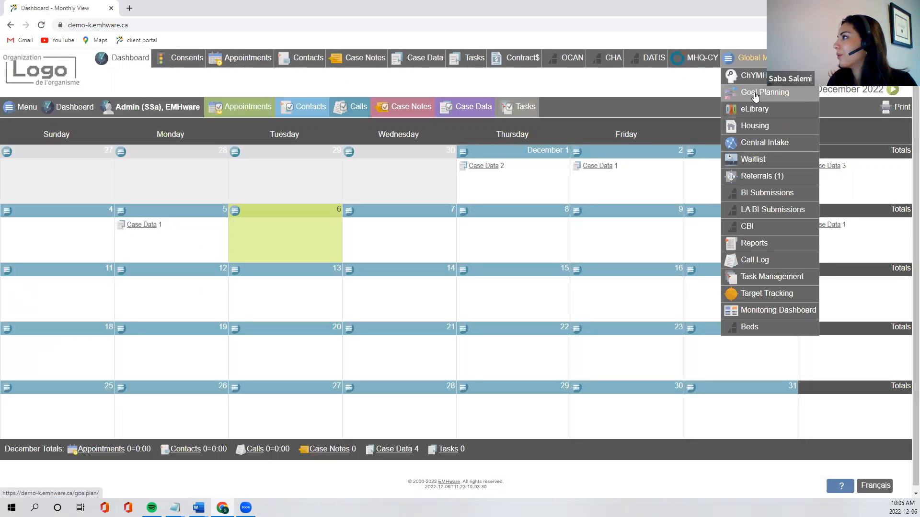
pyautogui.click(755, 93)
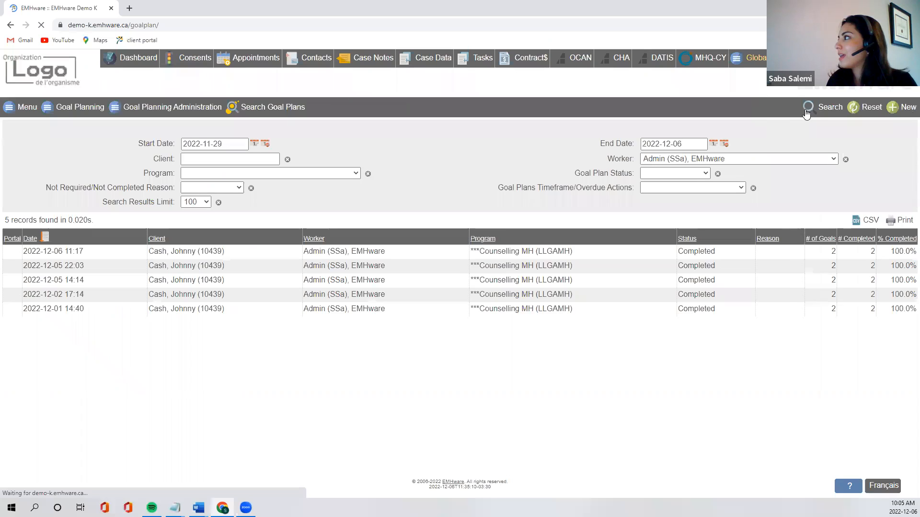
pyautogui.click(856, 110)
pyautogui.click(818, 109)
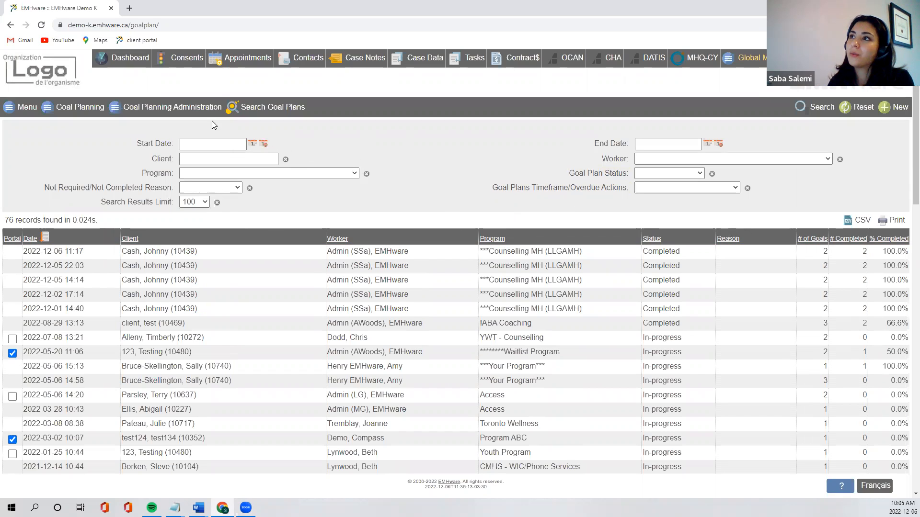
pyautogui.click(195, 114)
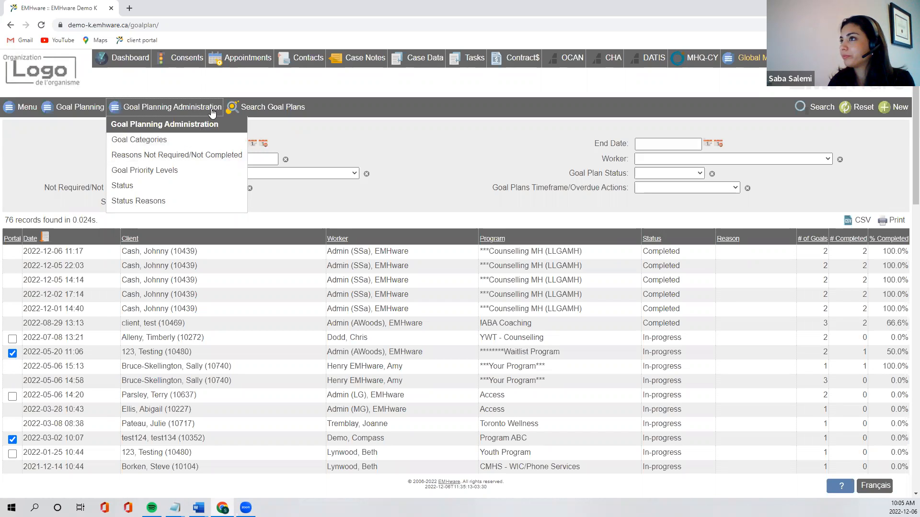
pyautogui.click(301, 137)
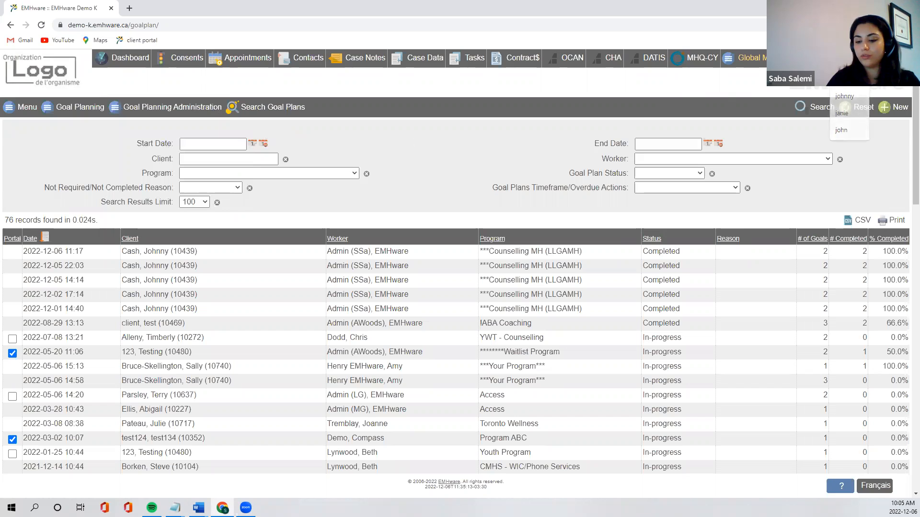
# Search for the client by first name, and open the Goal Planning section of the matching client's record.
pyautogui.write('johnny')
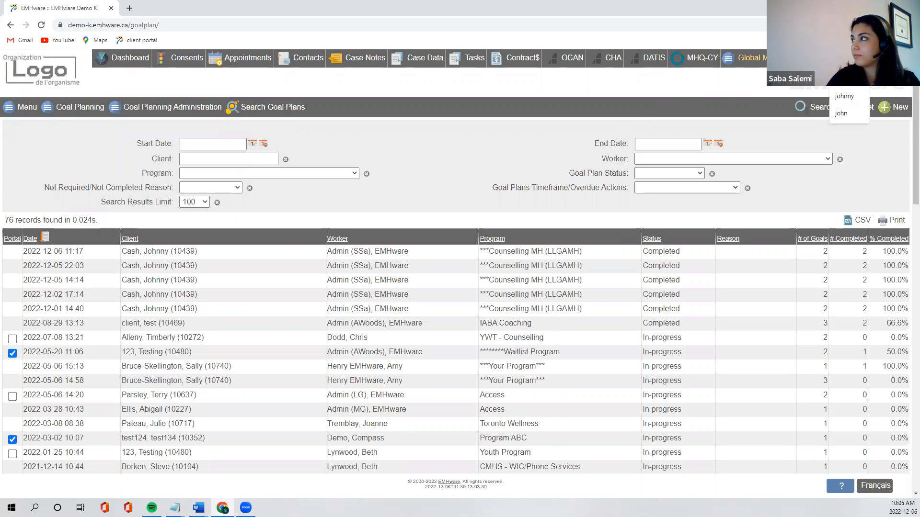
pyautogui.press('Return')
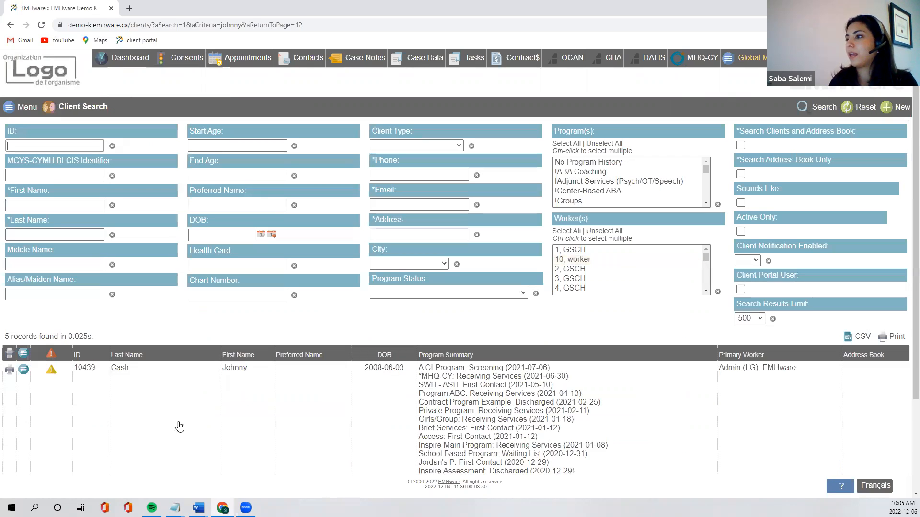
pyautogui.click(180, 411)
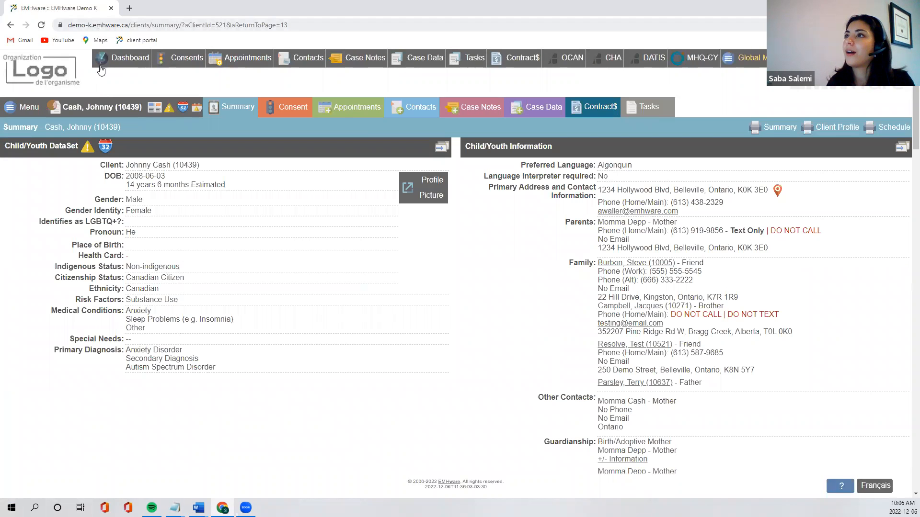
pyautogui.click(107, 111)
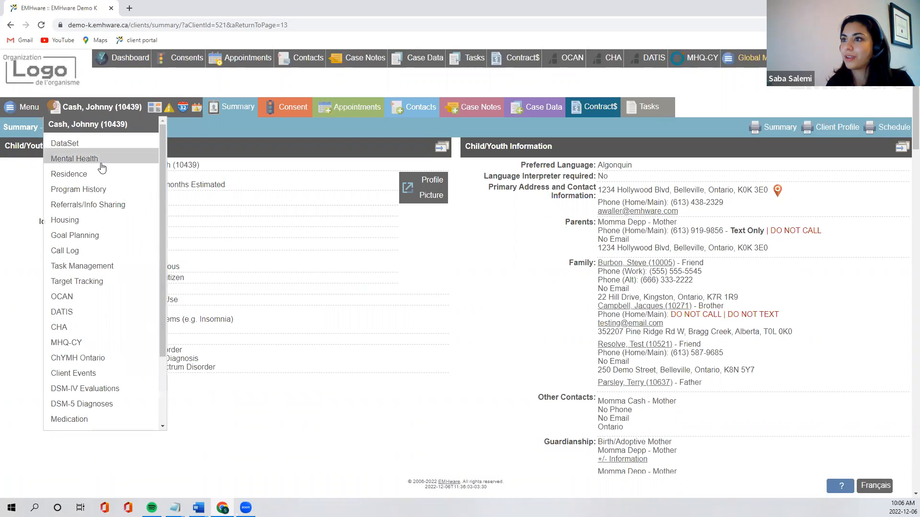
pyautogui.click(97, 239)
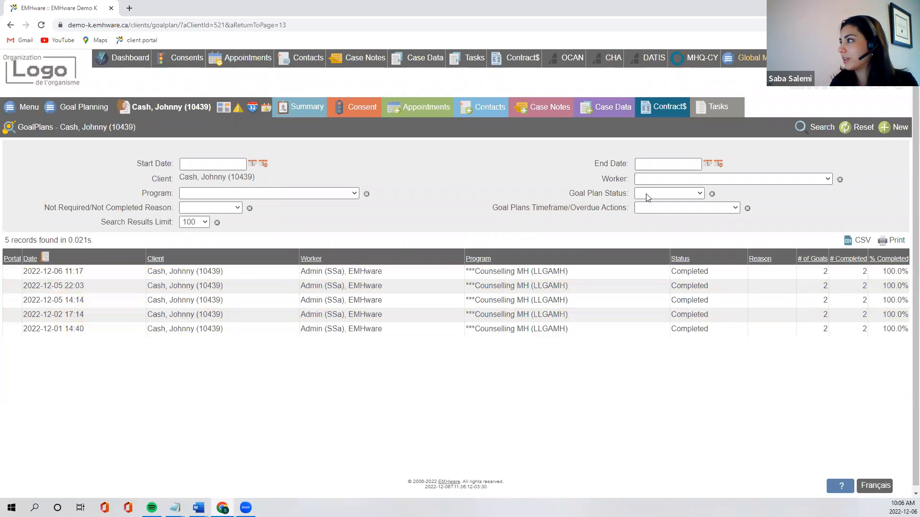
# Start a new goal plan for the client with program ***Counselling MH (LLGAMH) and status In-progress.
pyautogui.click(885, 129)
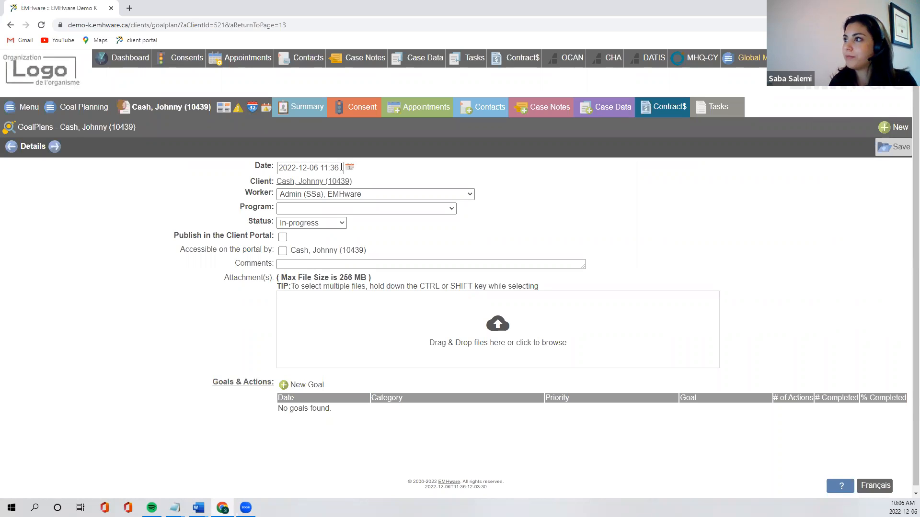
pyautogui.click(358, 208)
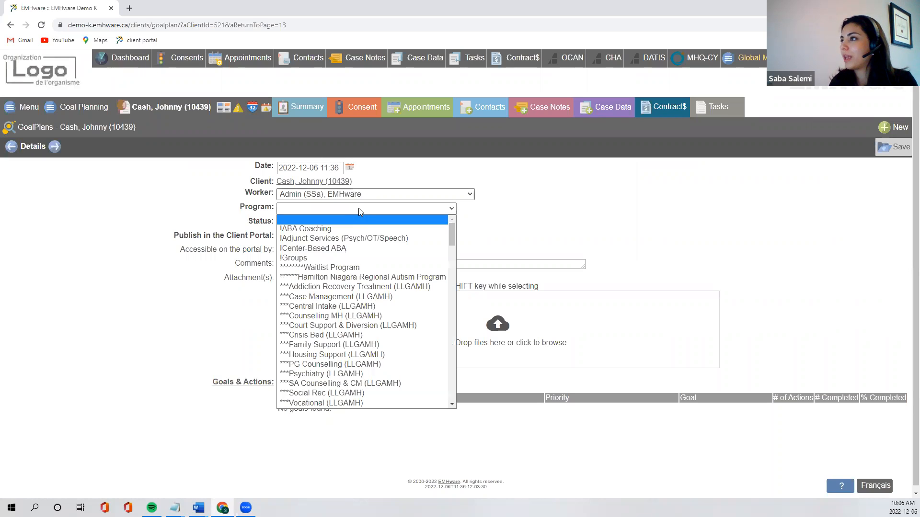
pyautogui.click(365, 315)
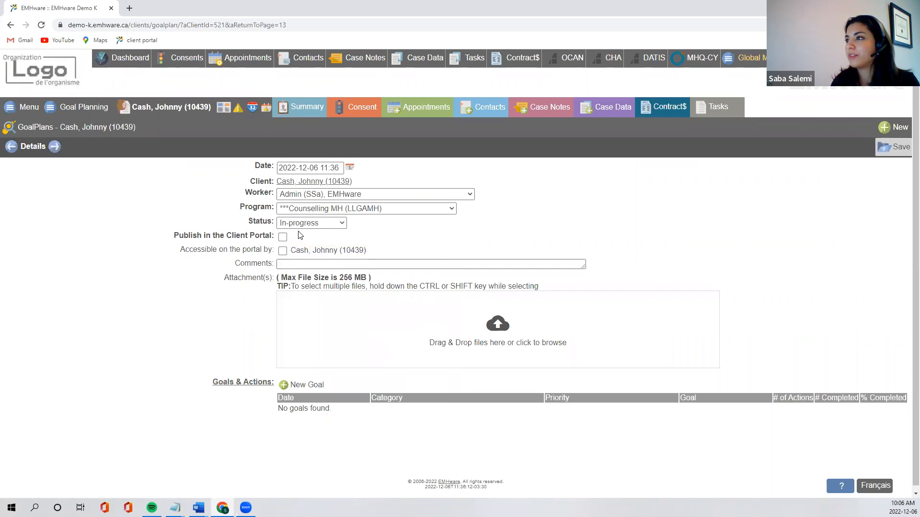
pyautogui.click(300, 223)
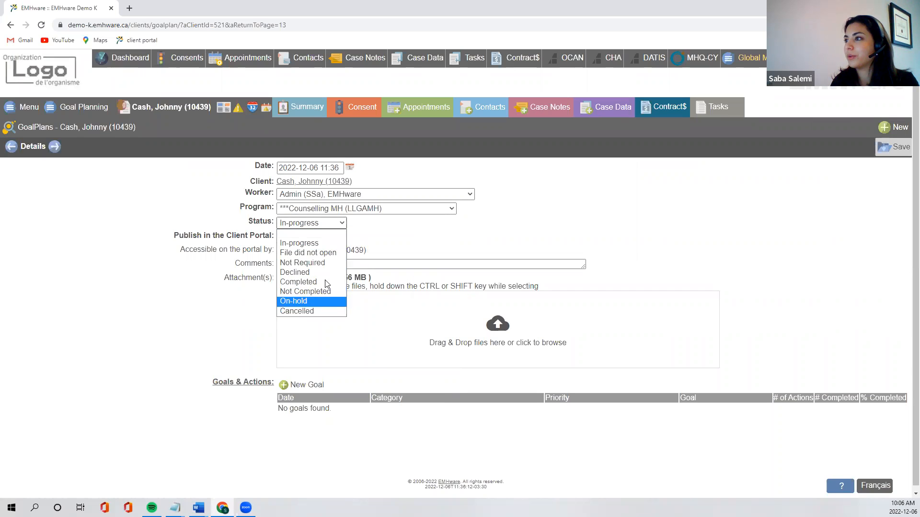
pyautogui.click(322, 242)
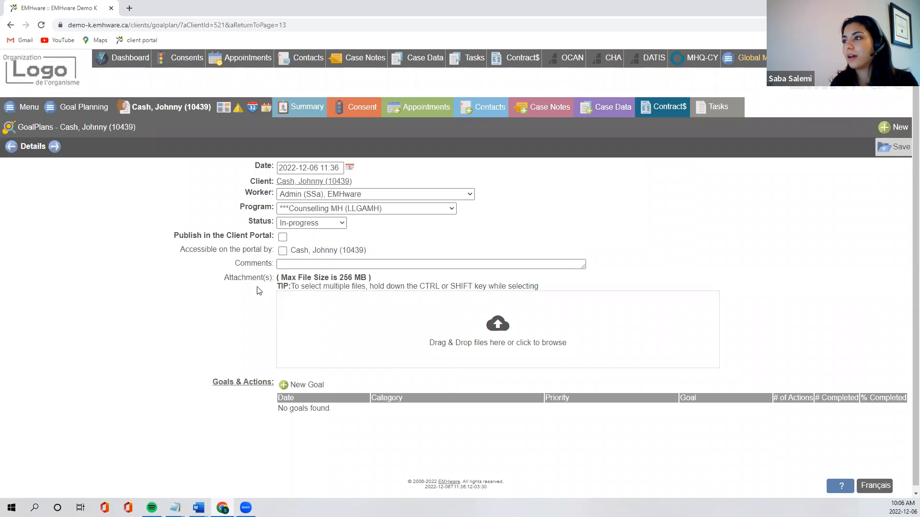
# Add a new goal to the plan with category Dietary and priority High.
pyautogui.scroll(-1, 245, 343)
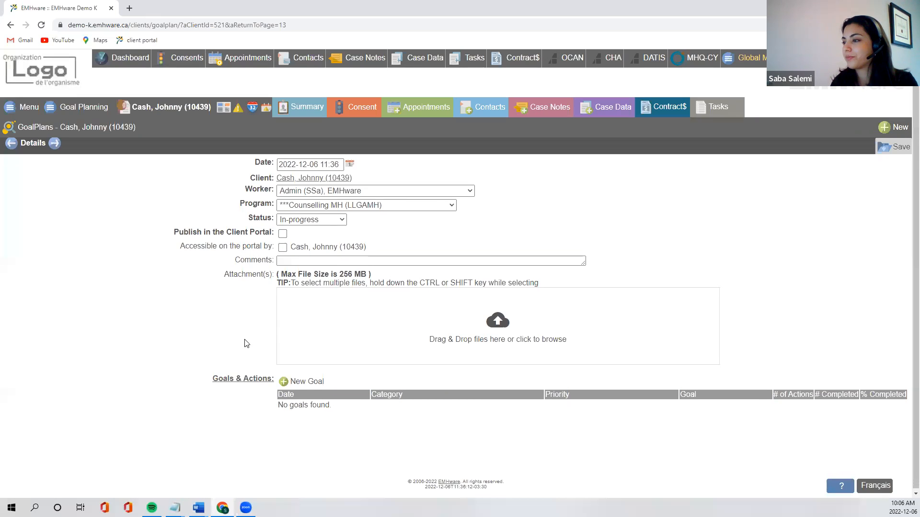
pyautogui.click(292, 382)
pyautogui.scroll(-2, 287, 378)
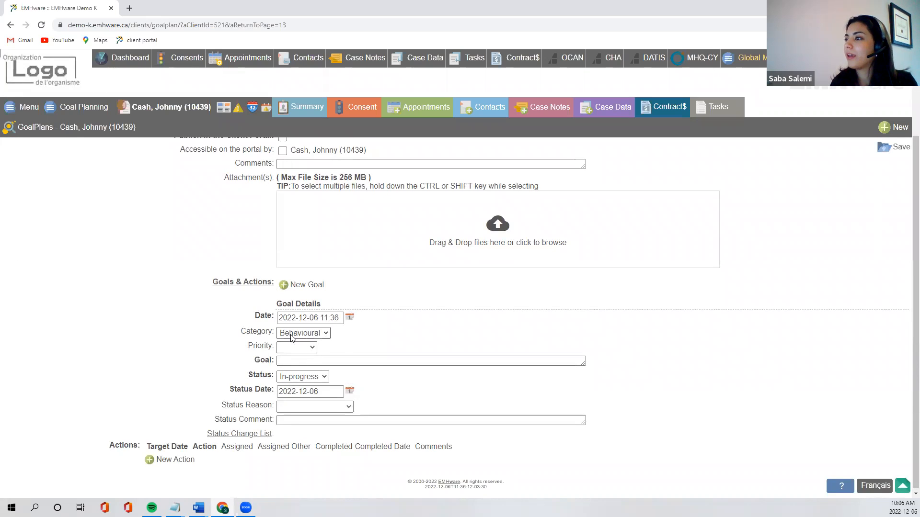
pyautogui.click(316, 336)
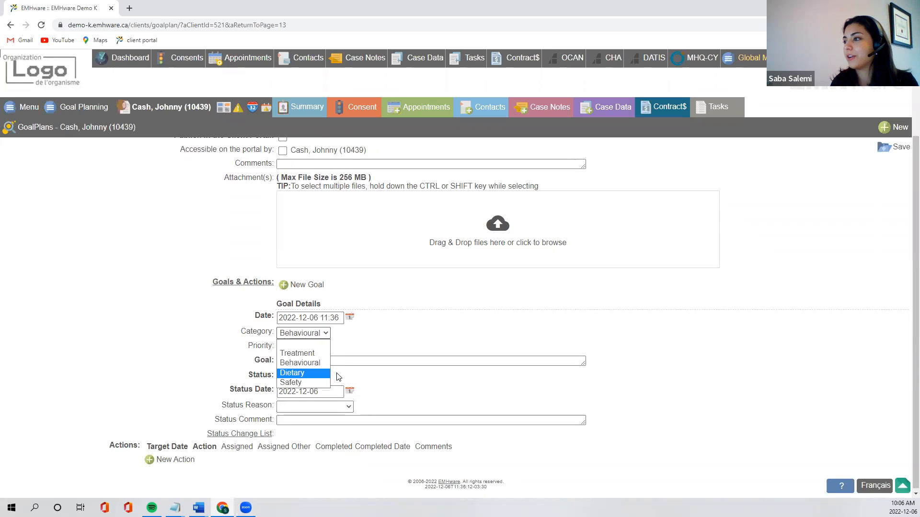
pyautogui.click(309, 373)
pyautogui.click(300, 347)
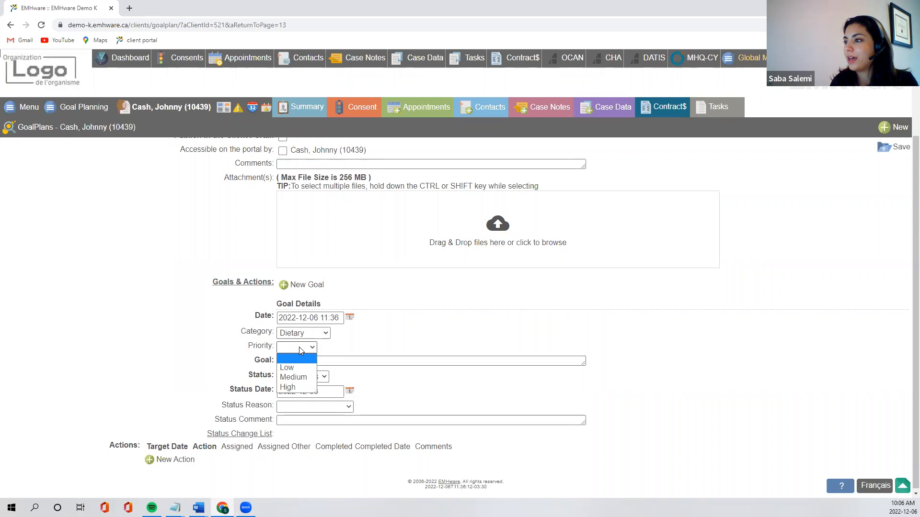
pyautogui.click(303, 389)
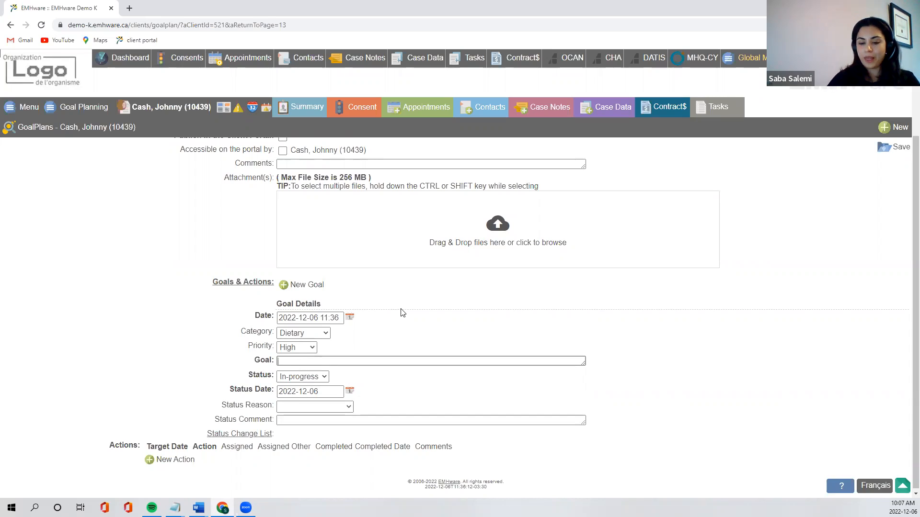
# Enter the goal as "Reduce sugar intake by 75%" with status In-progress, leaving the status reason blank.
pyautogui.press('Tab')
pyautogui.write('Reduce ')
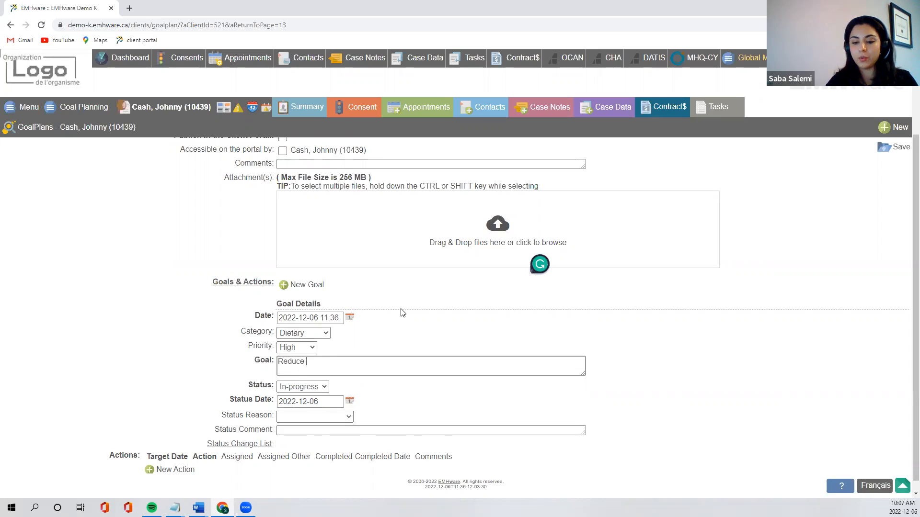
pyautogui.write('suga')
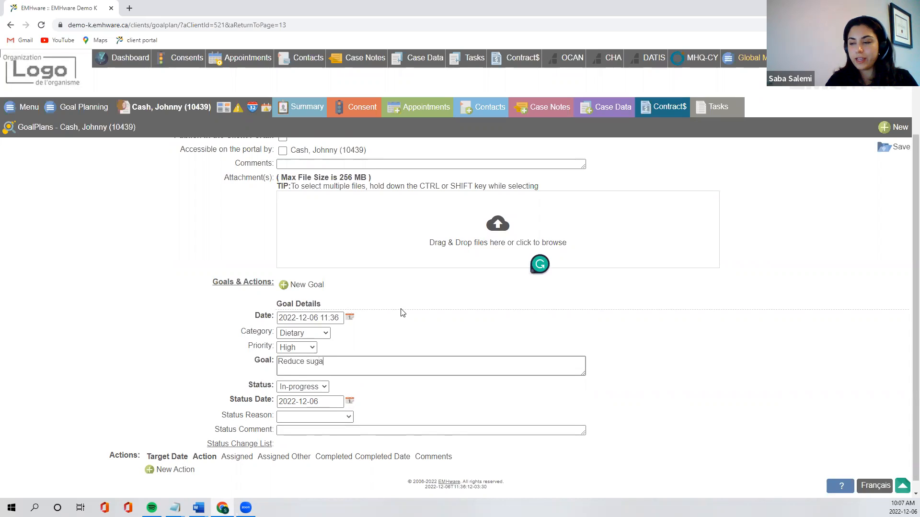
pyautogui.write('r intake by 75%')
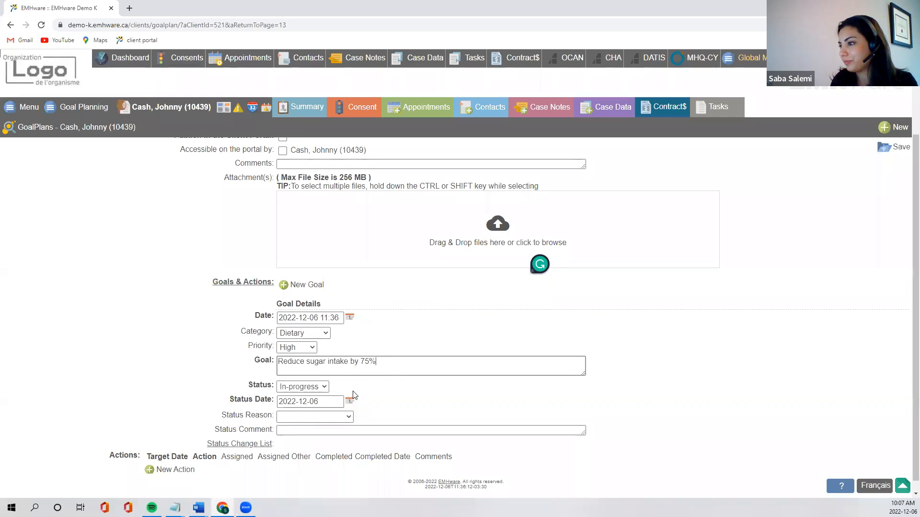
pyautogui.click(300, 387)
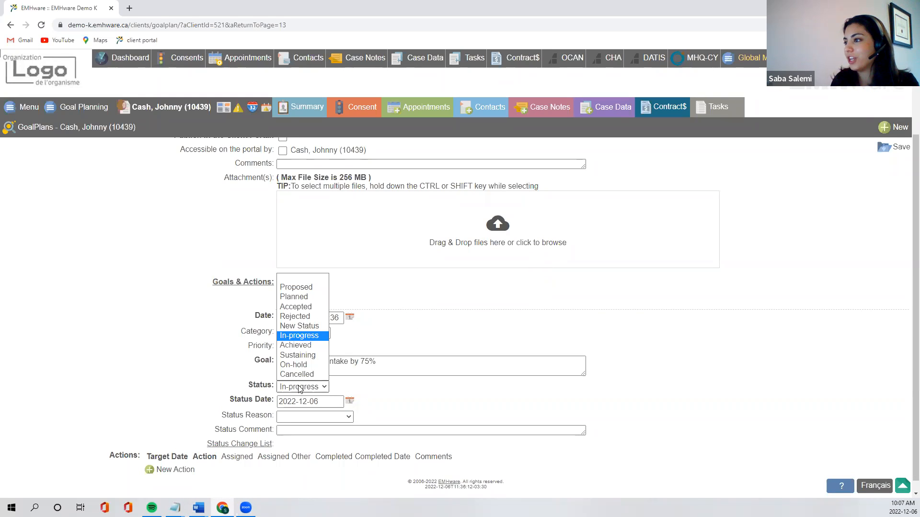
pyautogui.click(307, 337)
pyautogui.scroll(-1, 335, 383)
pyautogui.click(348, 406)
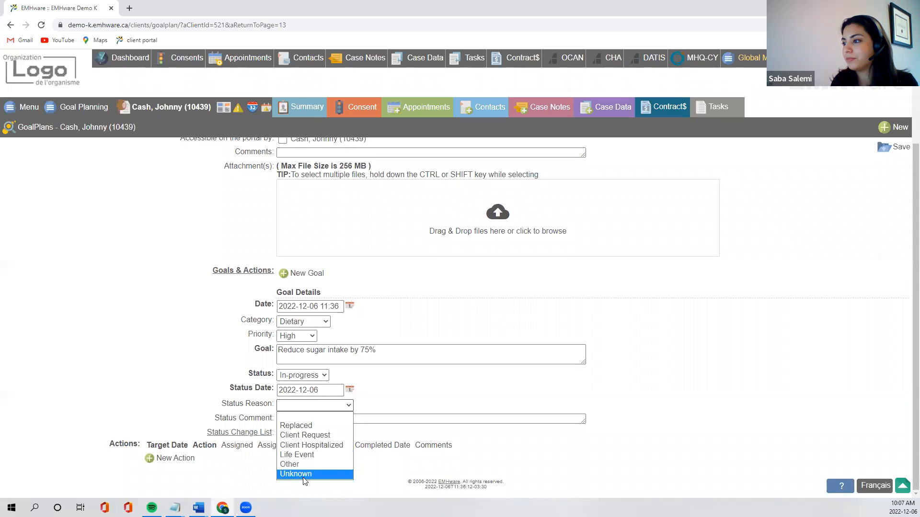
pyautogui.click(311, 419)
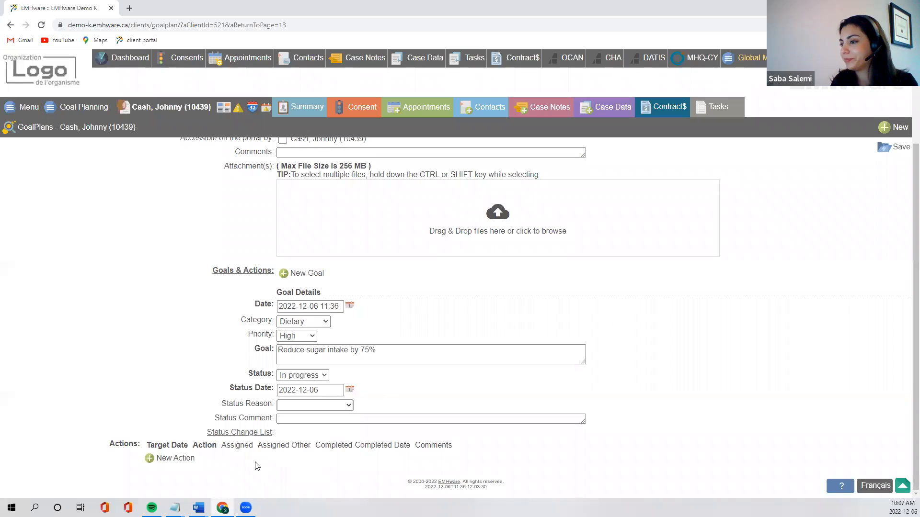
# Add an action "Stop having ice caps for breakfast" with target date 2022-12-13, assigned to Admin (SSa), EMHware.
pyautogui.click(179, 459)
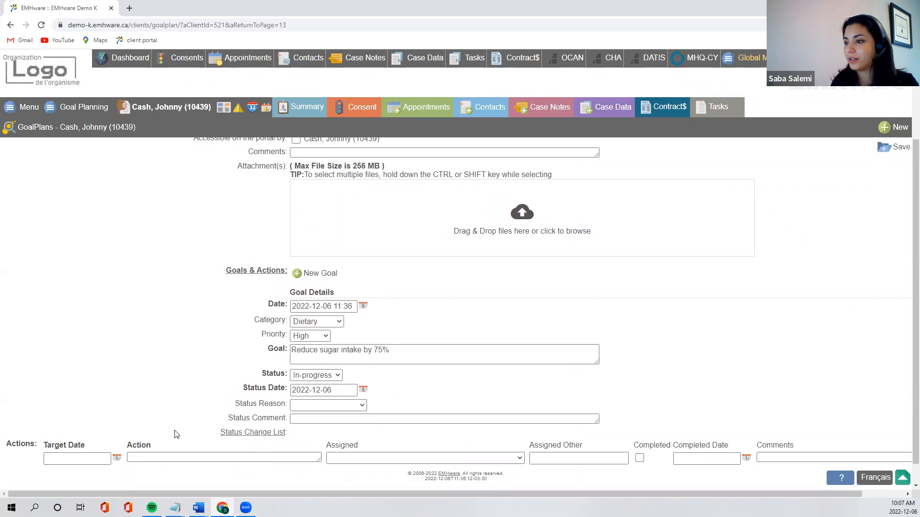
pyautogui.click(117, 434)
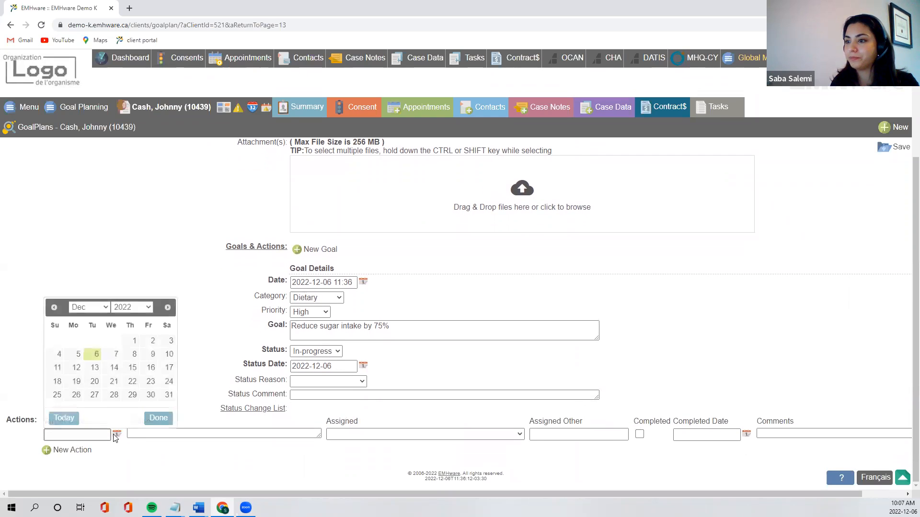
pyautogui.click(93, 368)
pyautogui.click(151, 434)
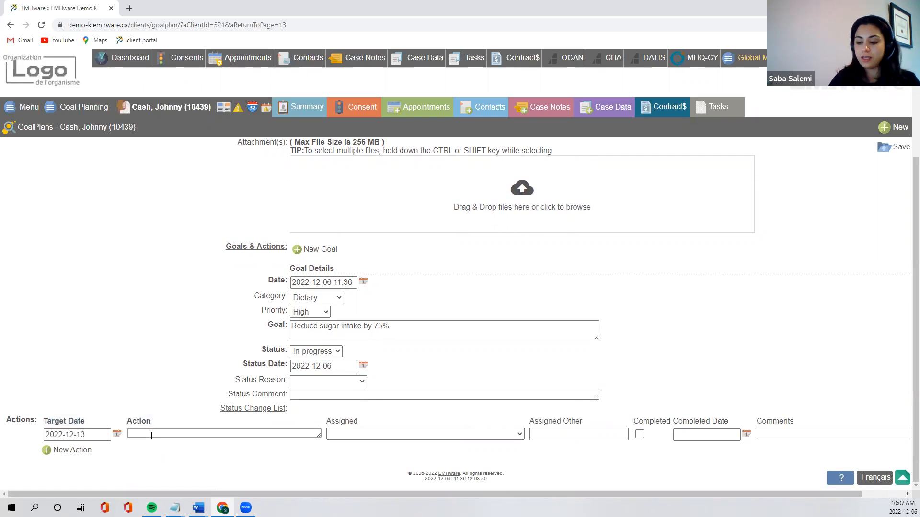
pyautogui.write('Stop having ice caps for breakfast')
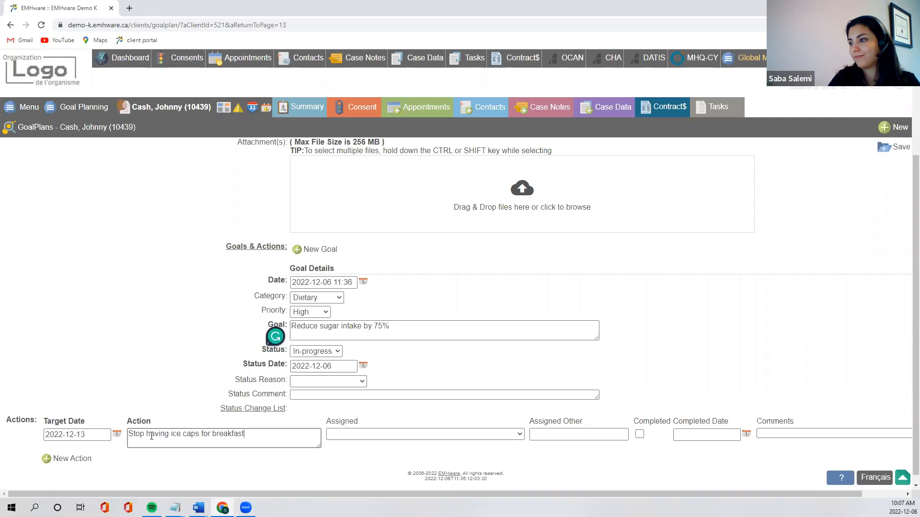
pyautogui.click(348, 435)
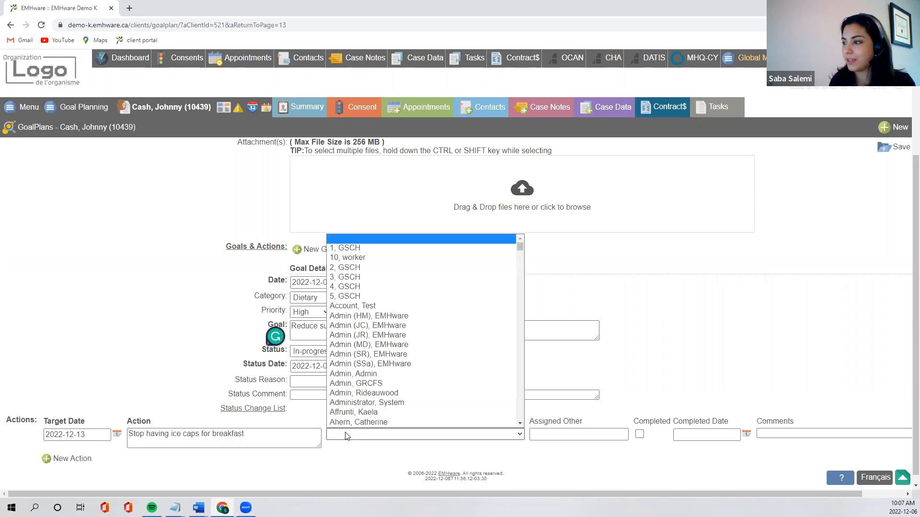
pyautogui.click(369, 363)
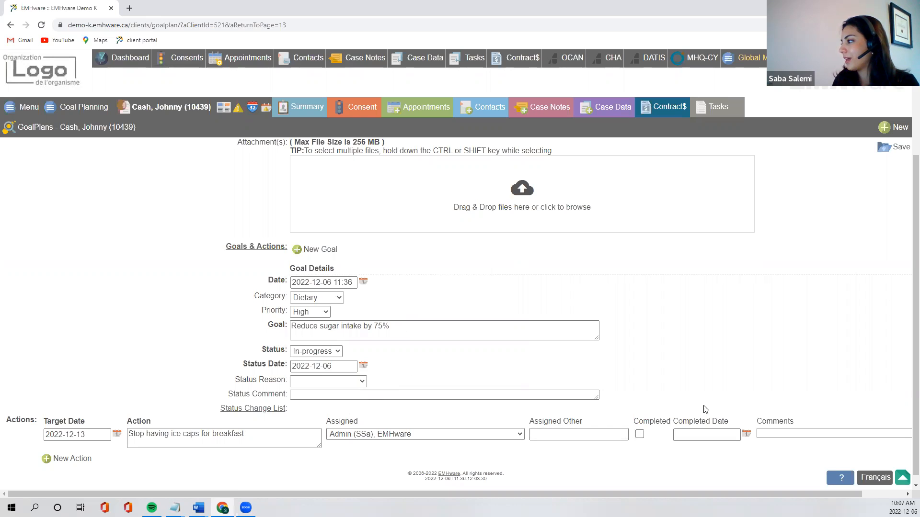
# Add a second action "Drink 8 cups of water a day" with target date 2022-12-20, assigned to Admin (SSa), EMHware.
pyautogui.click(86, 461)
pyautogui.scroll(-1, 86, 460)
pyautogui.click(88, 436)
pyautogui.click(94, 381)
pyautogui.click(150, 434)
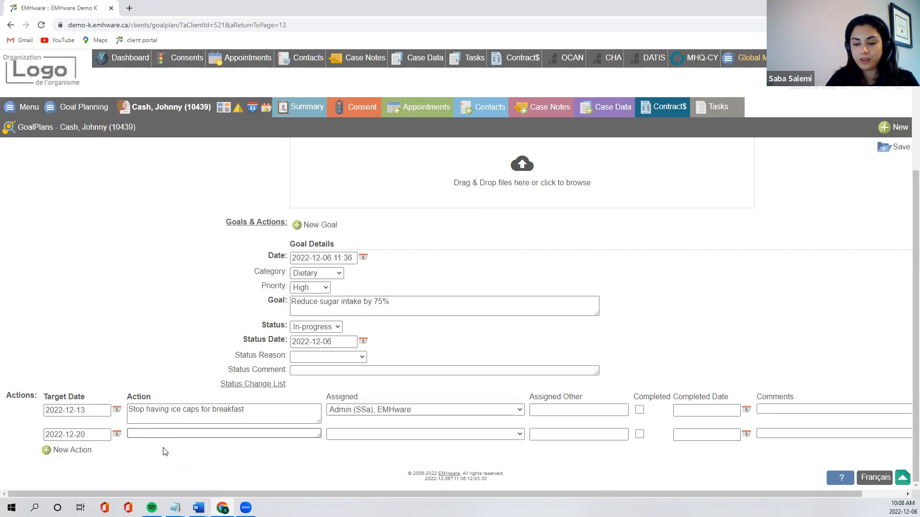
pyautogui.write('Drink 8 cups of water a day')
pyautogui.click(425, 434)
pyautogui.click(384, 362)
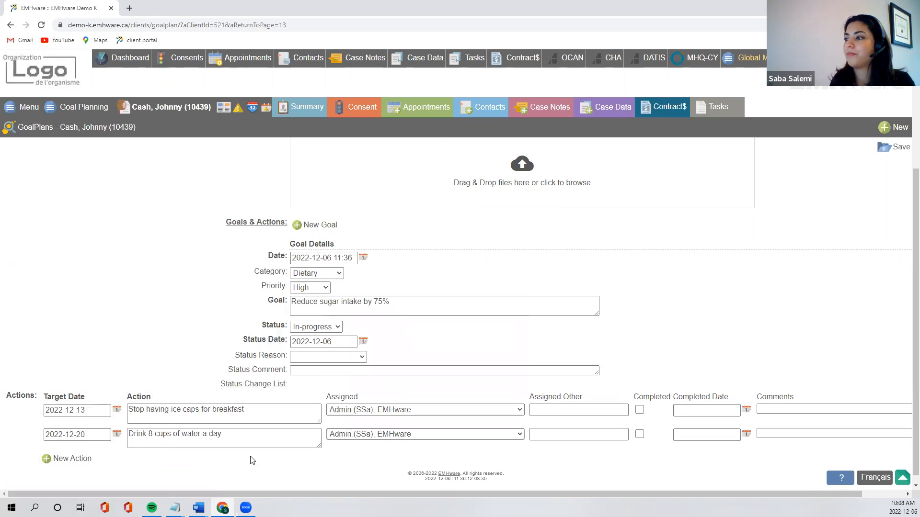
# Add a third action "Stop eating processed foods" with target date 2022-12-27, assigned to Admin (SSa), EMHware, and save the plan.
pyautogui.click(71, 458)
pyautogui.click(75, 460)
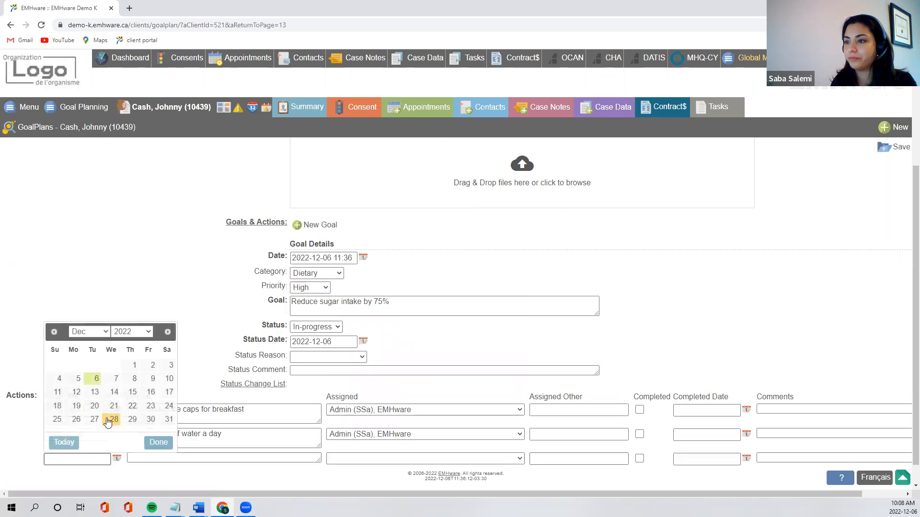
pyautogui.click(94, 419)
pyautogui.click(150, 460)
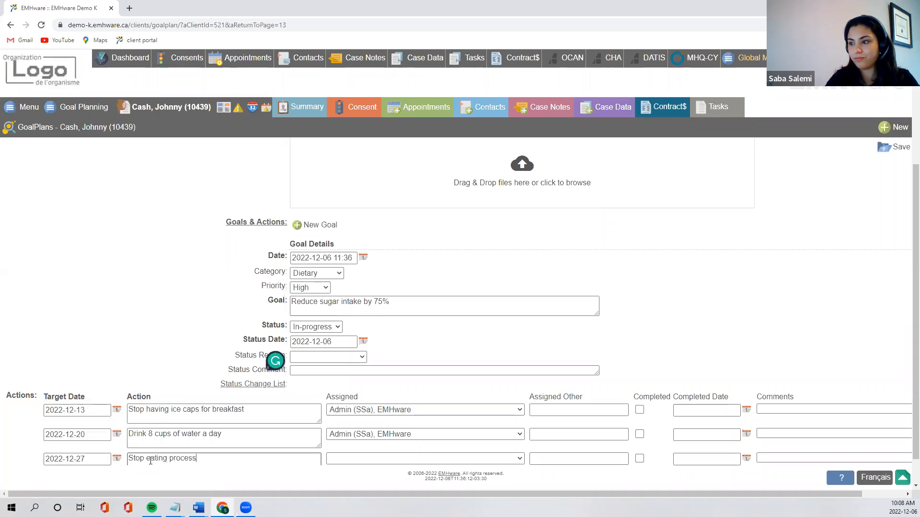
pyautogui.write('ods')
pyautogui.scroll(-1, 197, 420)
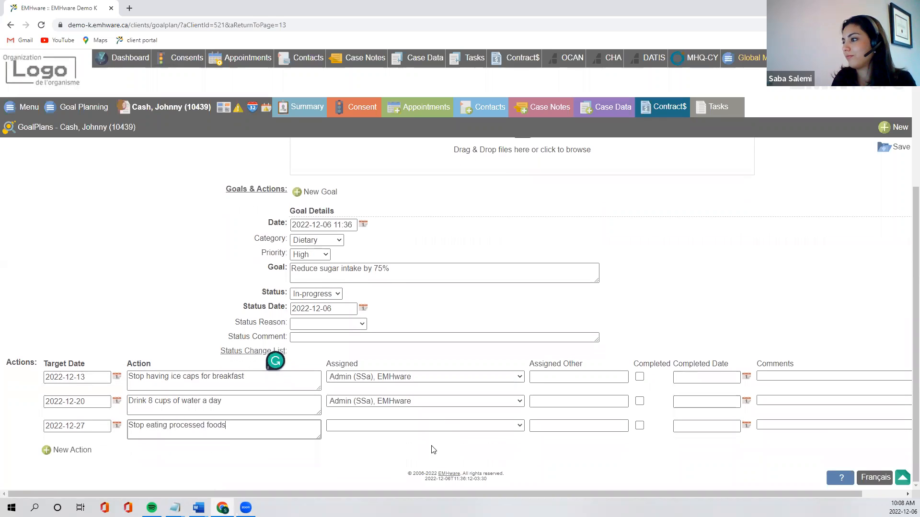
pyautogui.click(411, 425)
pyautogui.click(384, 336)
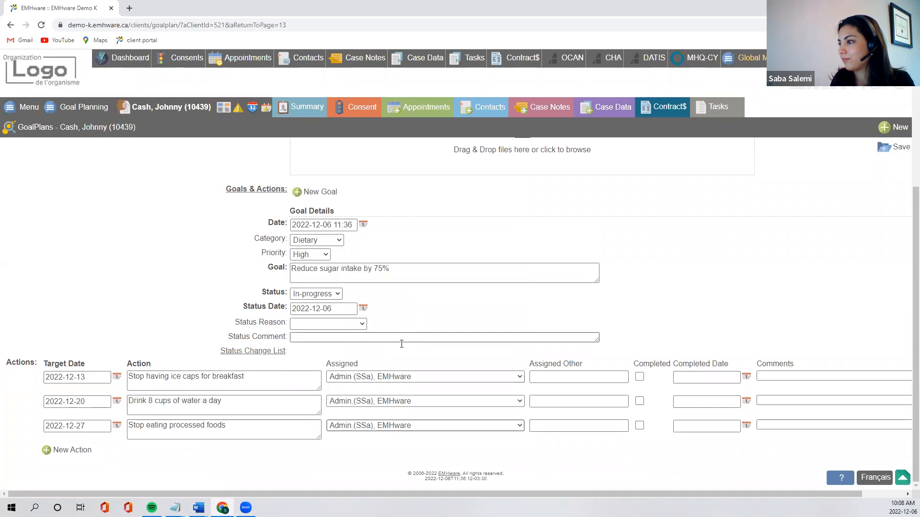
pyautogui.click(884, 155)
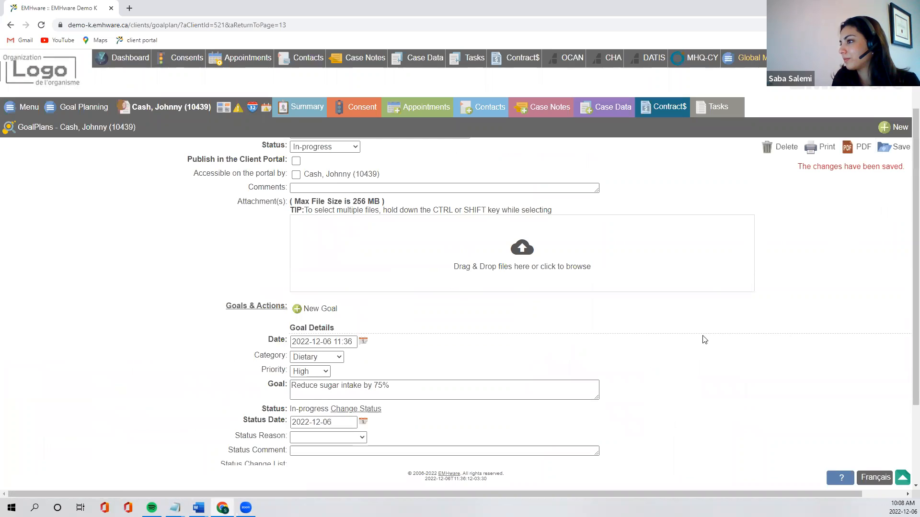
# Add a second goal "Lost 20 pounds" to the plan with category Behavioural and priority Medium.
pyautogui.scroll(-1, 469, 322)
pyautogui.scroll(3, 469, 318)
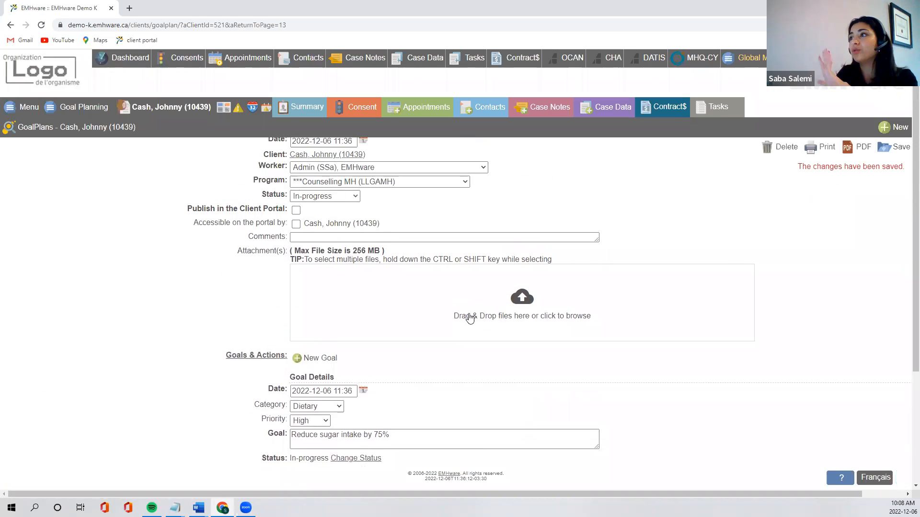
pyautogui.scroll(-1, 469, 318)
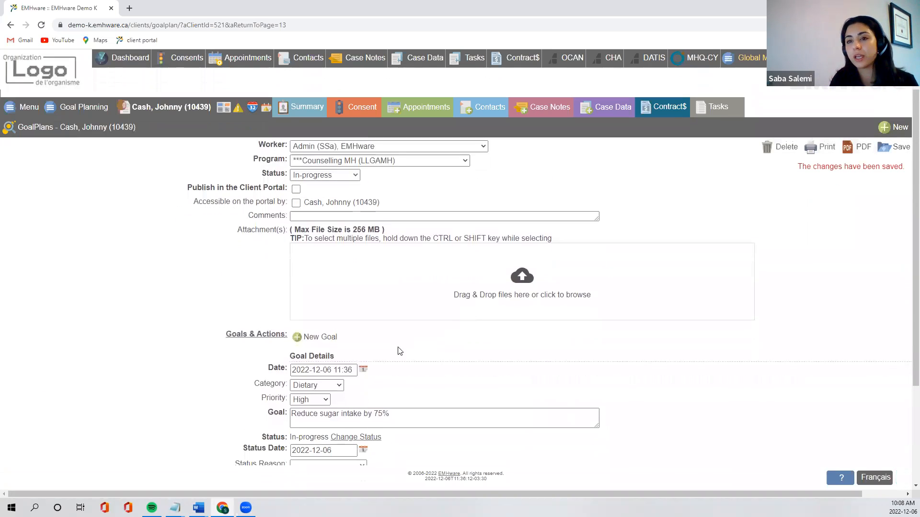
pyautogui.click(307, 338)
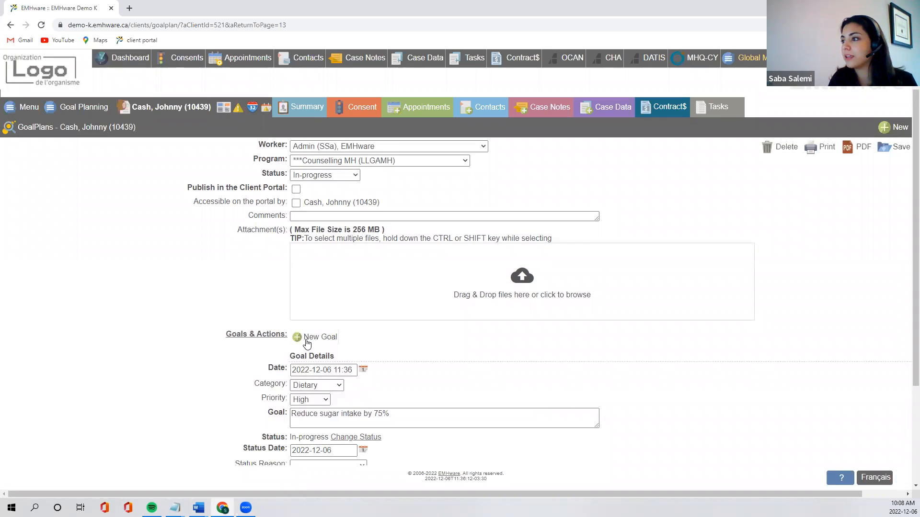
pyautogui.scroll(-1, 311, 354)
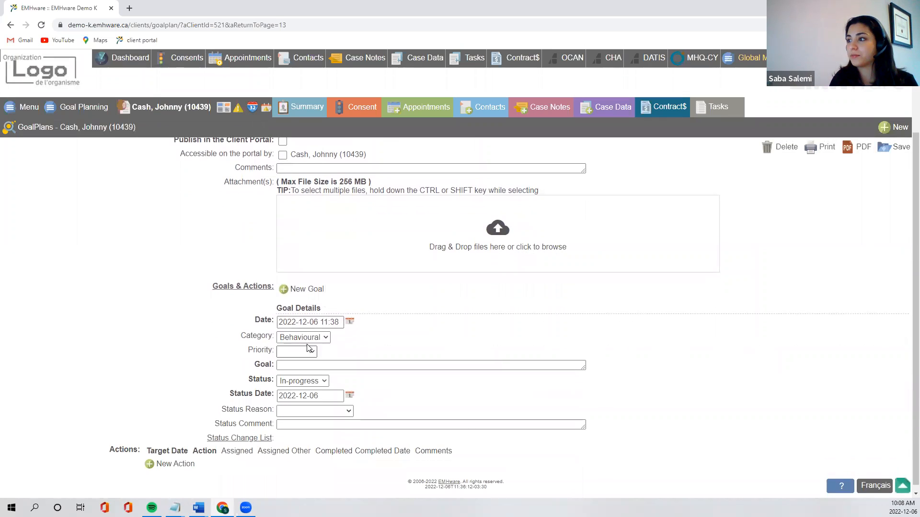
pyautogui.click(307, 339)
pyautogui.click(318, 366)
pyautogui.click(302, 353)
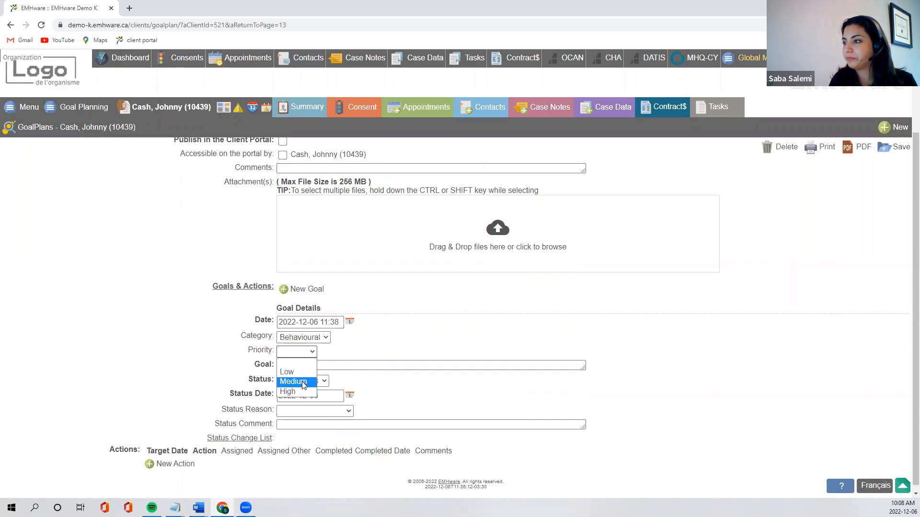
pyautogui.click(302, 383)
pyautogui.click(308, 365)
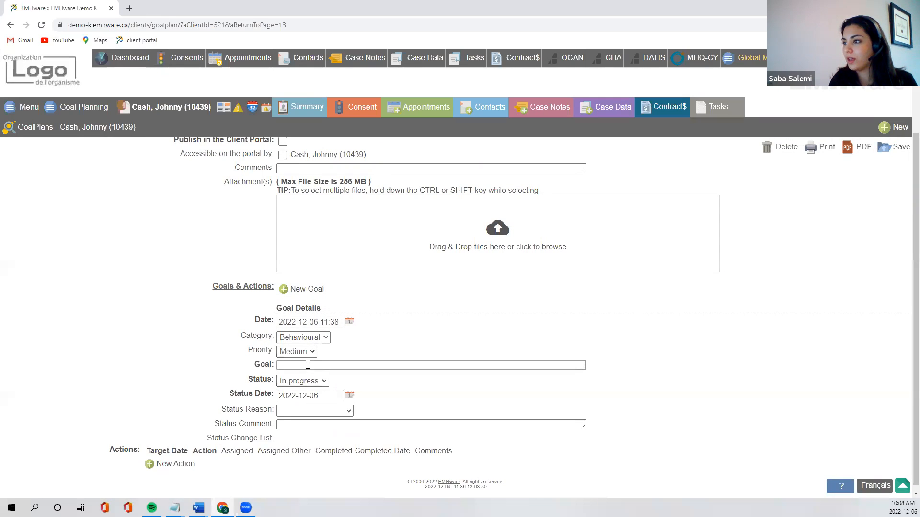
pyautogui.write('Lost 20 po')
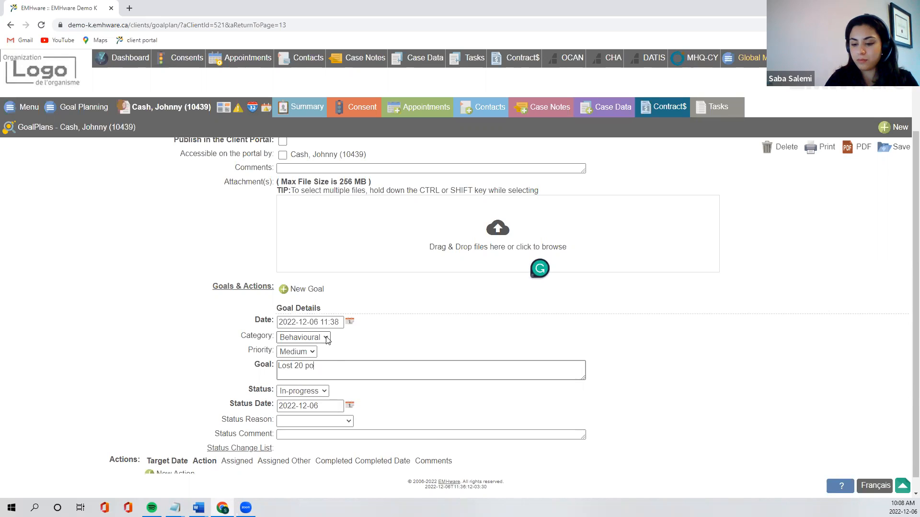
# Add the action "Walk 10k steps/day" with target date 2022-12-13, assigned to Admin (SSa), EMHware, to the new goal and save.
pyautogui.scroll(-1, 302, 349)
pyautogui.click(149, 458)
pyautogui.scroll(-1, 148, 455)
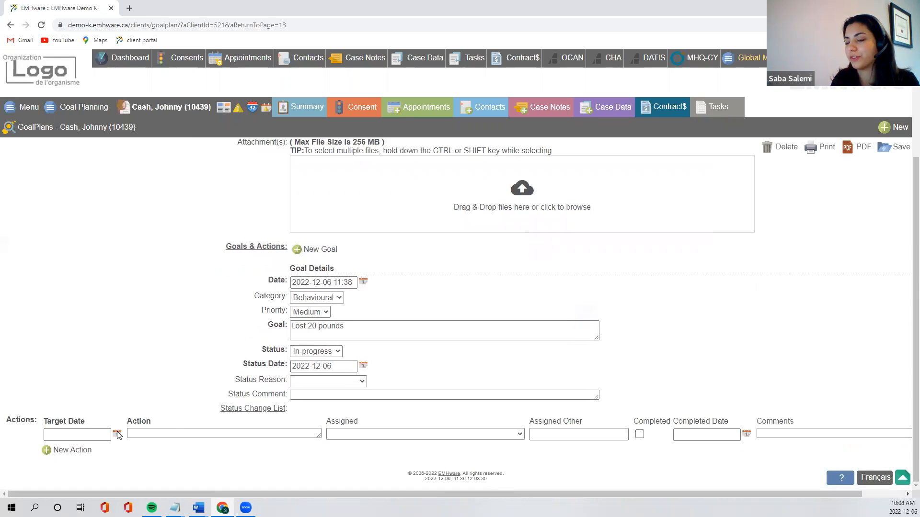
pyautogui.click(82, 434)
pyautogui.click(94, 369)
pyautogui.click(206, 432)
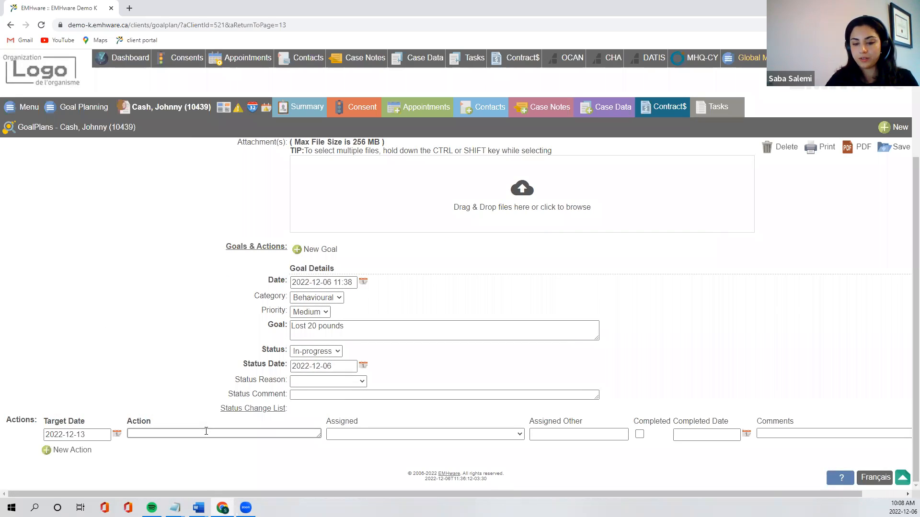
pyautogui.write('Walk 10')
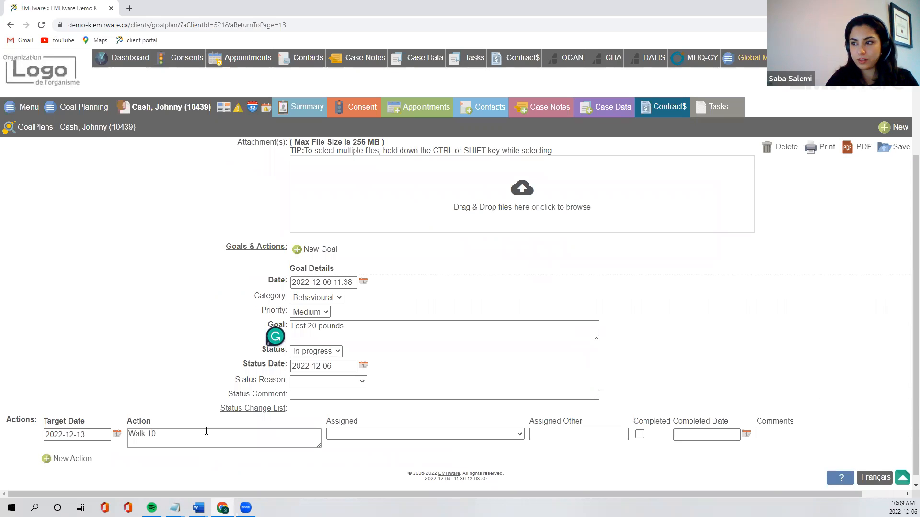
pyautogui.write('k steps/day')
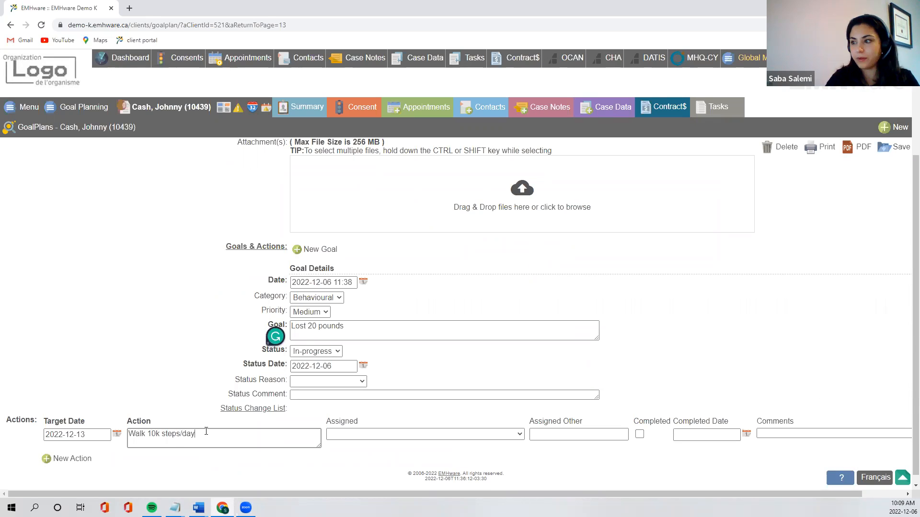
pyautogui.click(347, 437)
pyautogui.scroll(-1, 364, 413)
pyautogui.click(370, 357)
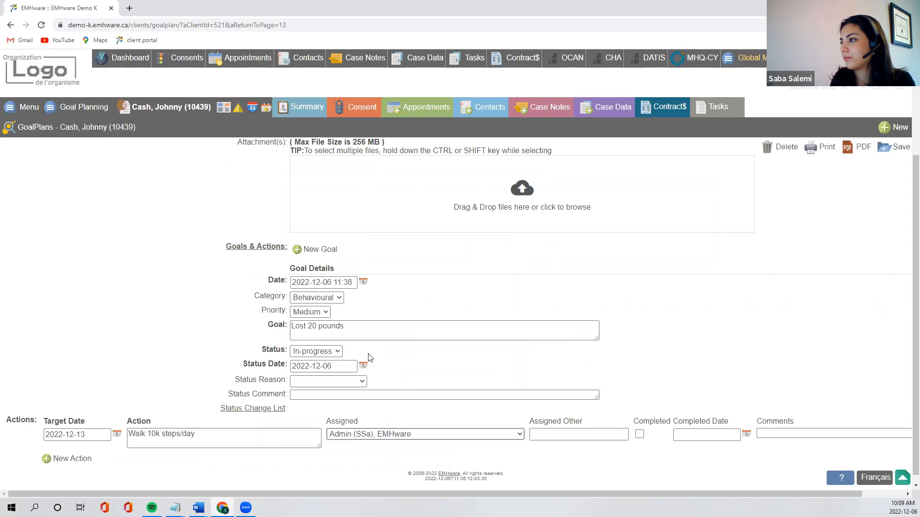
pyautogui.click(886, 149)
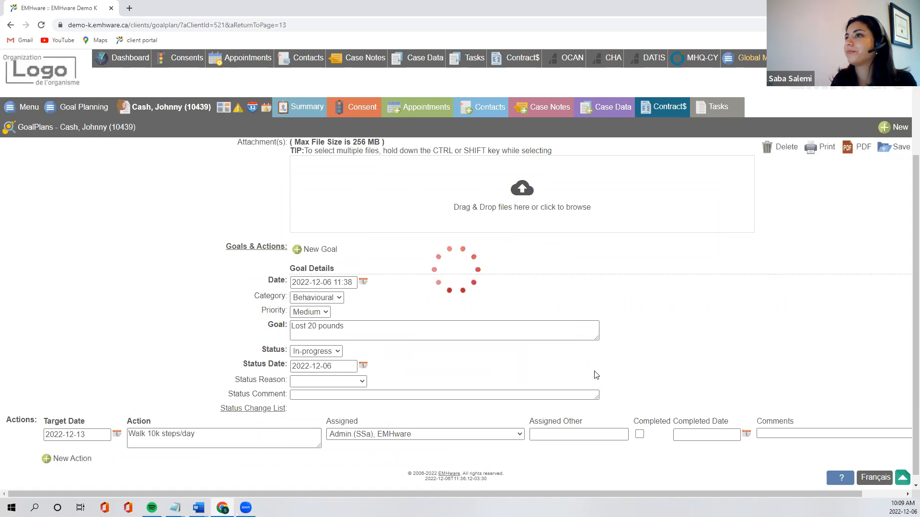
# Return to the client's goal plan list and check the completion percentage of the in-progress plan.
pyautogui.scroll(-2, 218, 258)
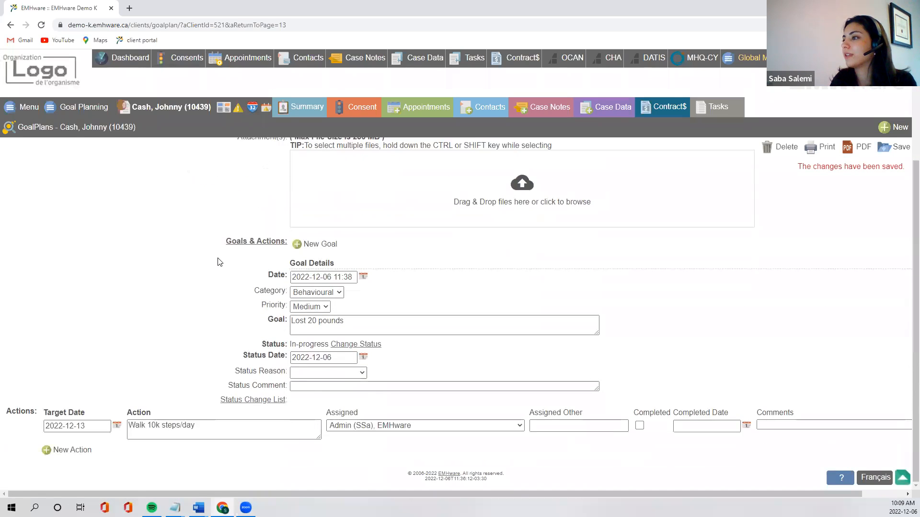
pyautogui.click(108, 132)
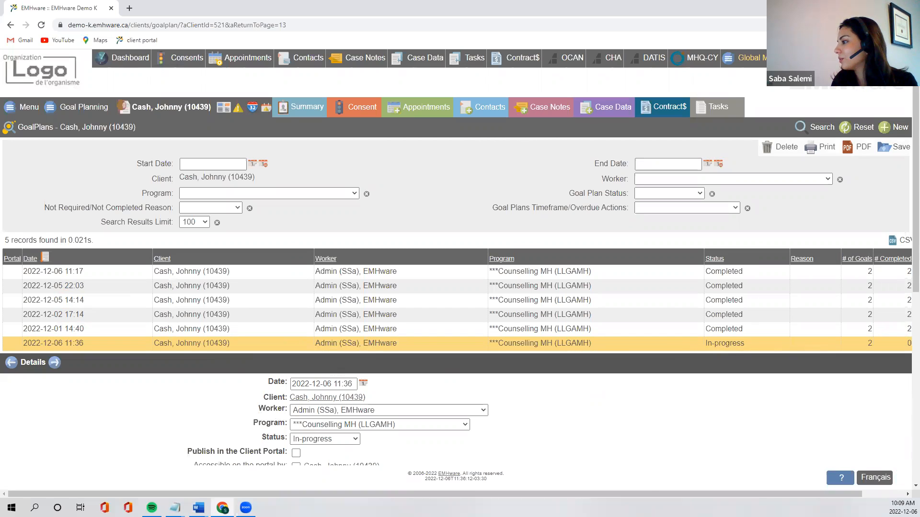
pyautogui.moveTo(650, 493); pyautogui.dragTo(693, 493)
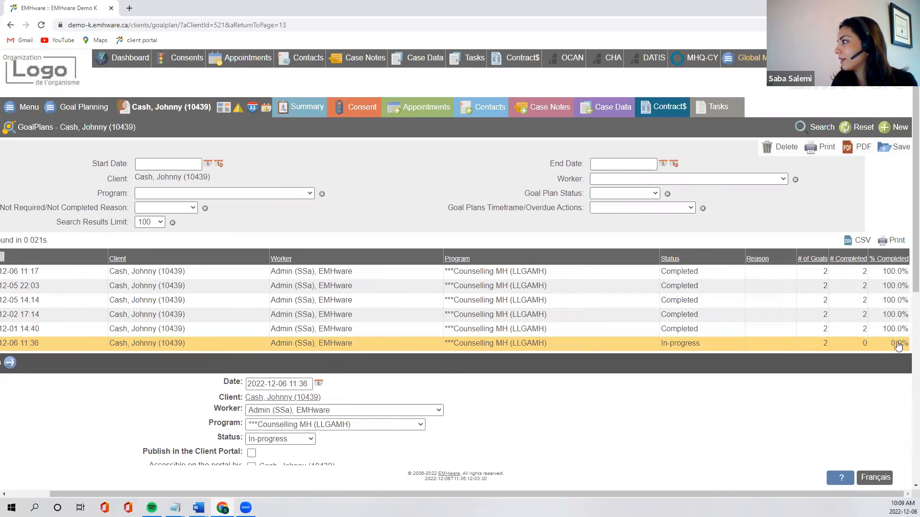
# Open the Dietary goal of the in-progress plan and mark all three of its actions as completed.
pyautogui.click(727, 346)
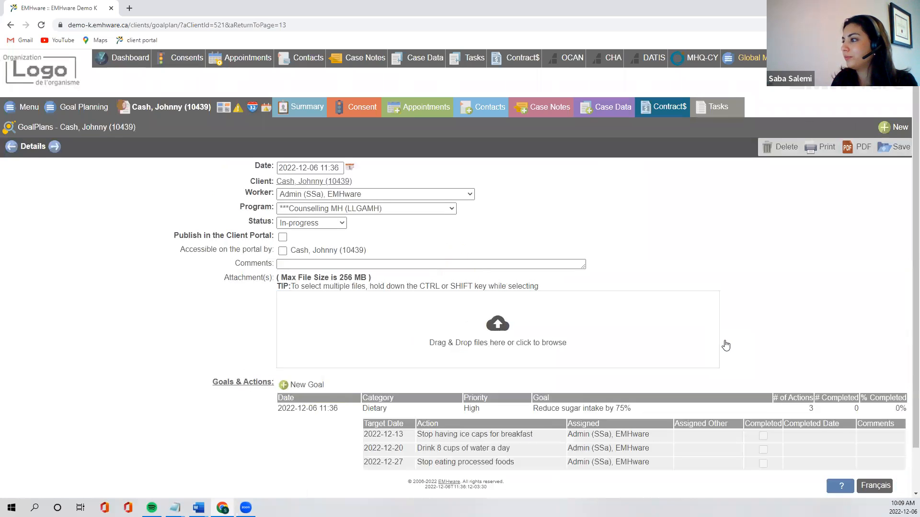
pyautogui.scroll(-1, 726, 346)
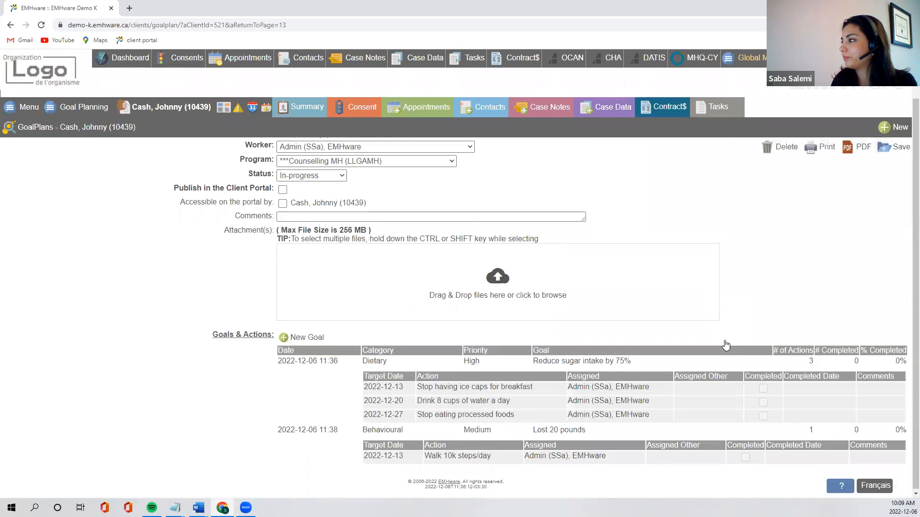
pyautogui.click(334, 364)
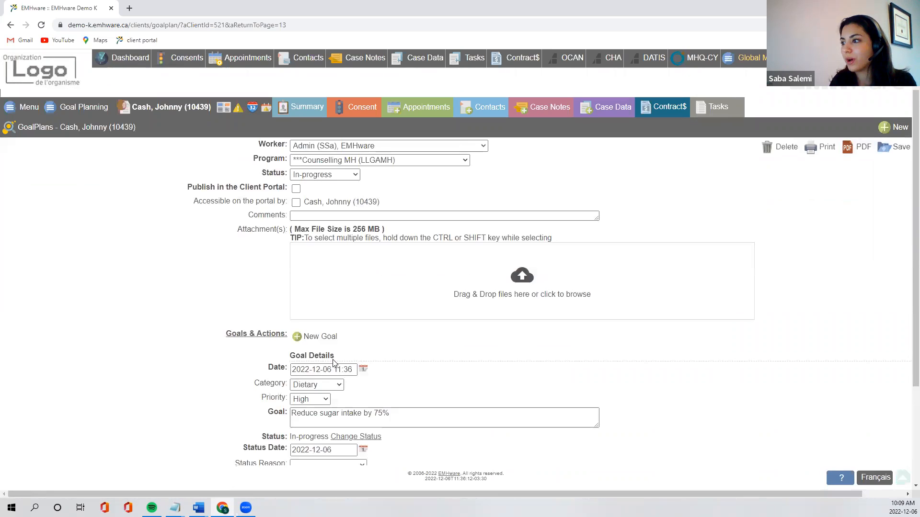
pyautogui.scroll(-1, 619, 379)
pyautogui.click(640, 376)
pyautogui.click(639, 400)
pyautogui.click(640, 426)
# Set the completed date of all three dietary actions to 2022-12-06.
pyautogui.click(746, 376)
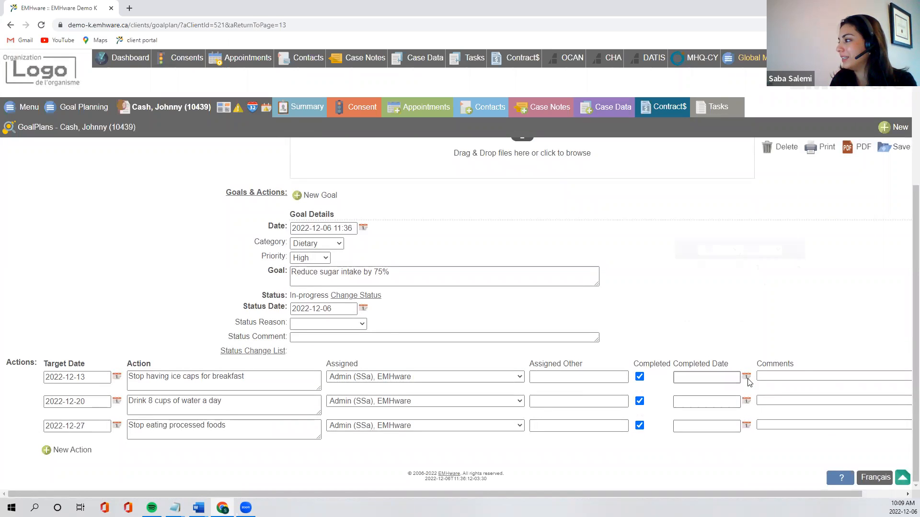
pyautogui.click(692, 360)
pyautogui.click(745, 402)
pyautogui.click(693, 386)
pyautogui.click(704, 425)
pyautogui.click(694, 410)
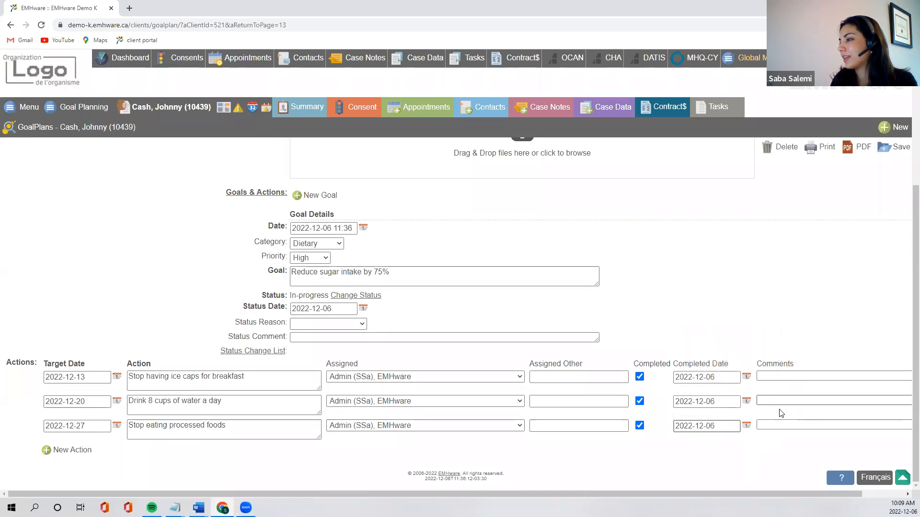
# Change the Dietary goal's status to Achieved and save the plan.
pyautogui.click(341, 297)
pyautogui.click(338, 297)
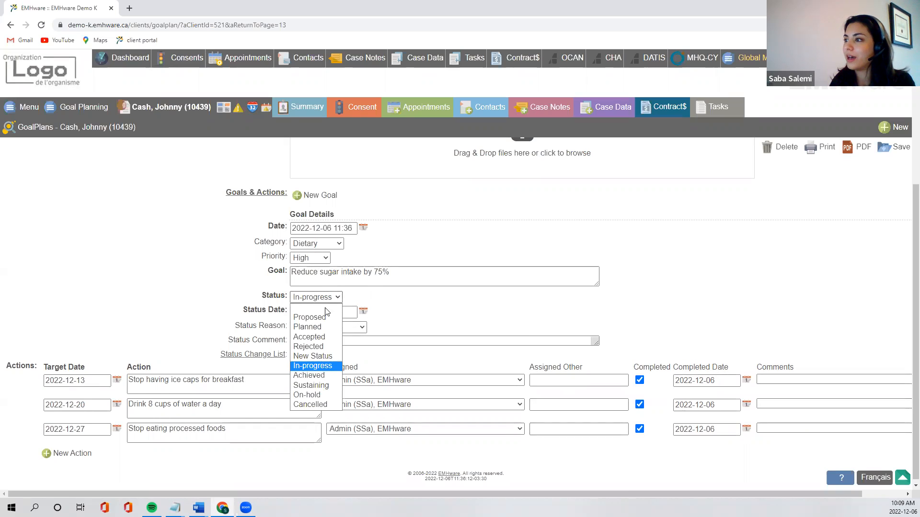
pyautogui.click(326, 376)
pyautogui.click(876, 160)
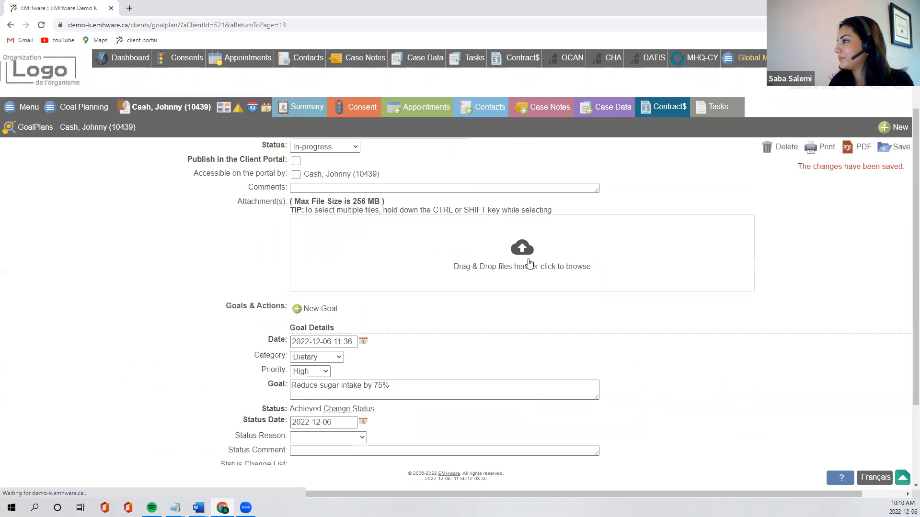
# Go back to the goal plan list and review the in-progress plan's updated number of completed goals and percentage.
pyautogui.click(87, 135)
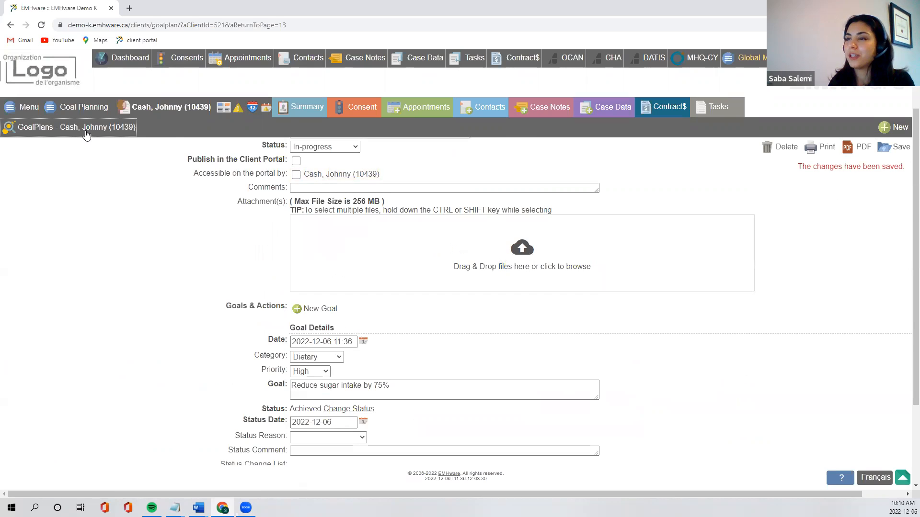
pyautogui.click(87, 136)
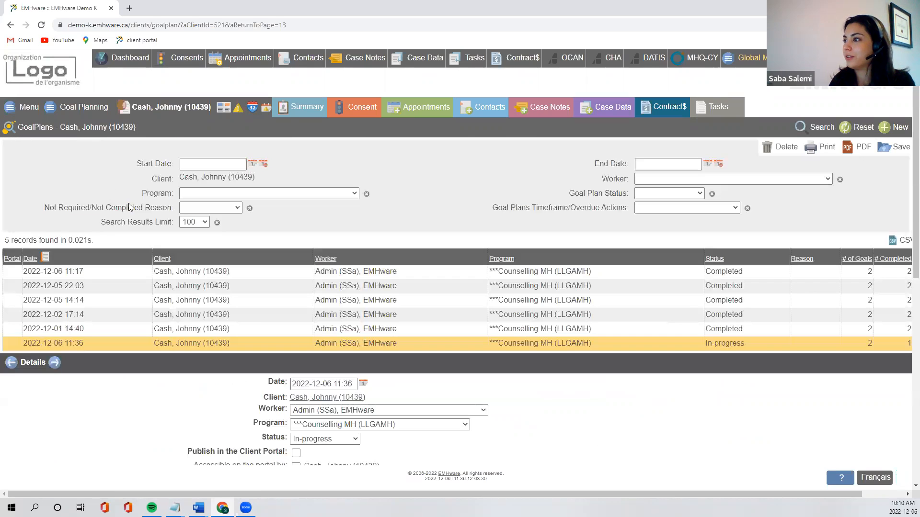
pyautogui.moveTo(692, 495); pyautogui.dragTo(737, 496)
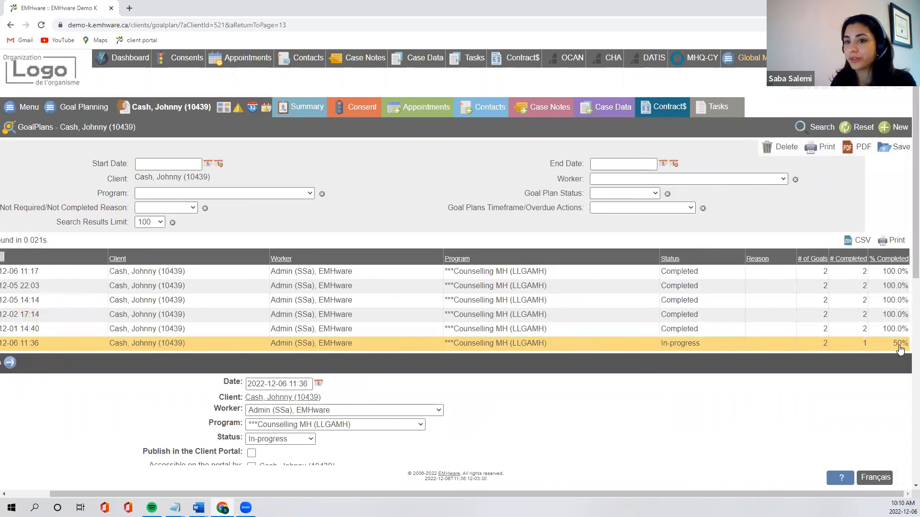
# Open the in-progress plan's Behavioural goal, mark its "Walk 10k steps/day" action as completed, and set the completed date to 2022-12-06.
pyautogui.click(670, 349)
pyautogui.scroll(-1, 596, 372)
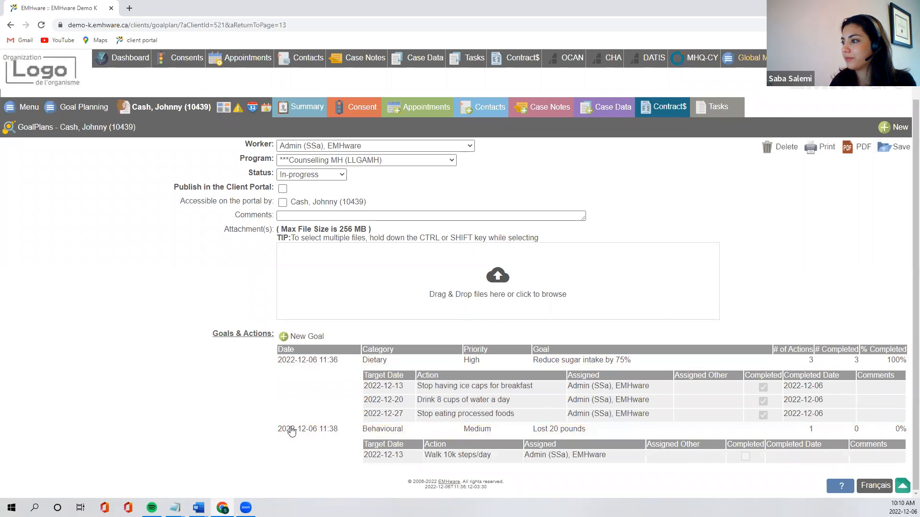
pyautogui.click(335, 430)
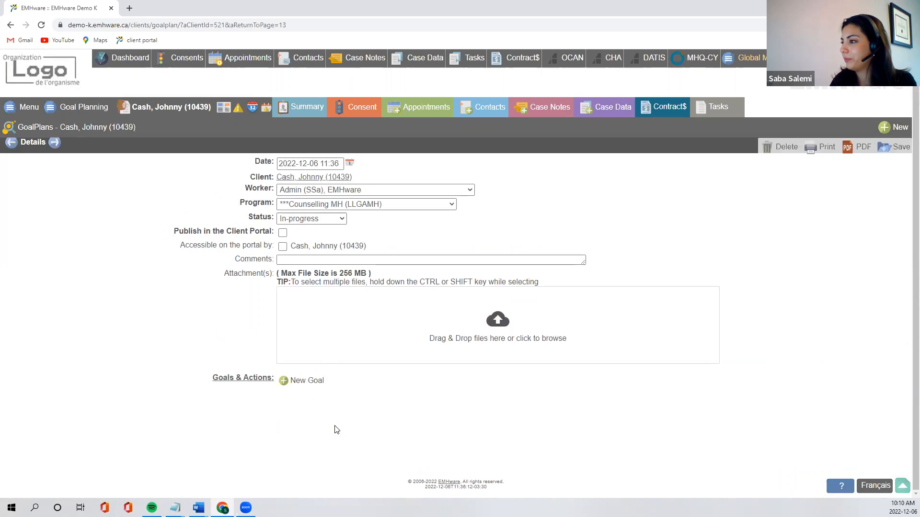
pyautogui.scroll(-2, 389, 362)
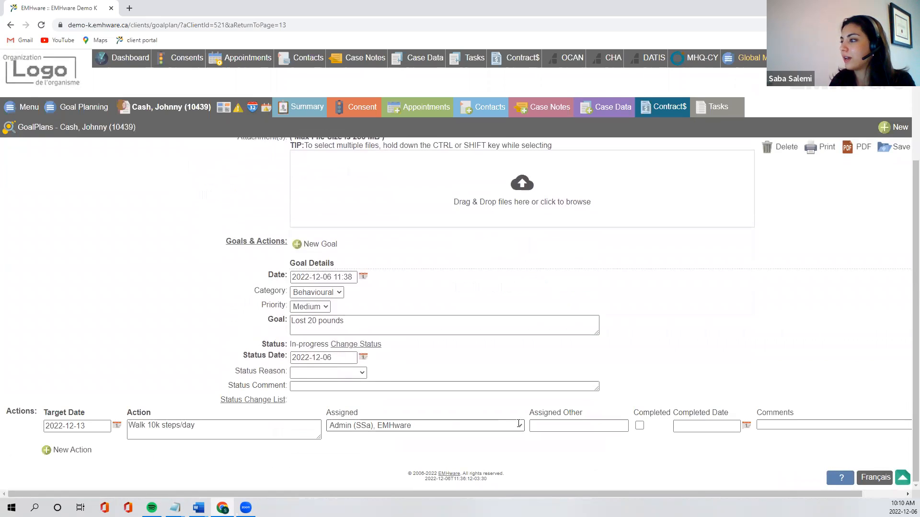
pyautogui.click(640, 425)
pyautogui.click(745, 428)
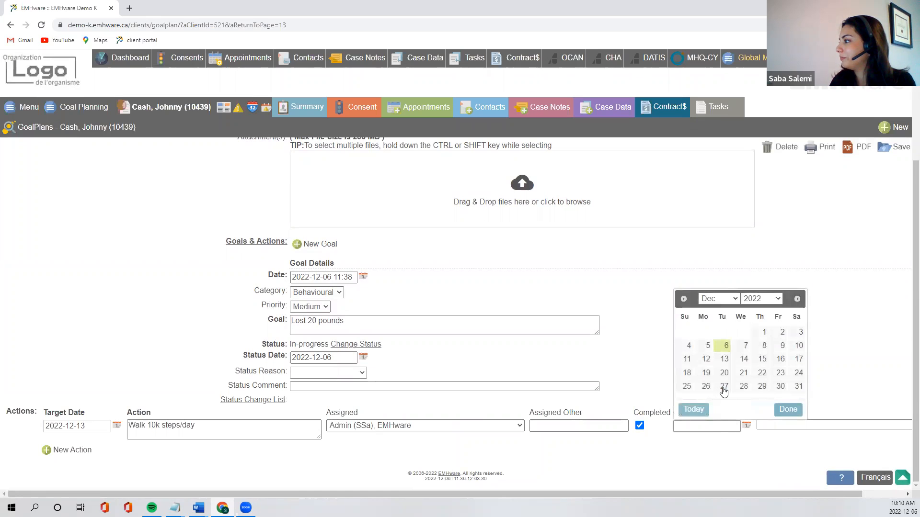
pyautogui.click(693, 409)
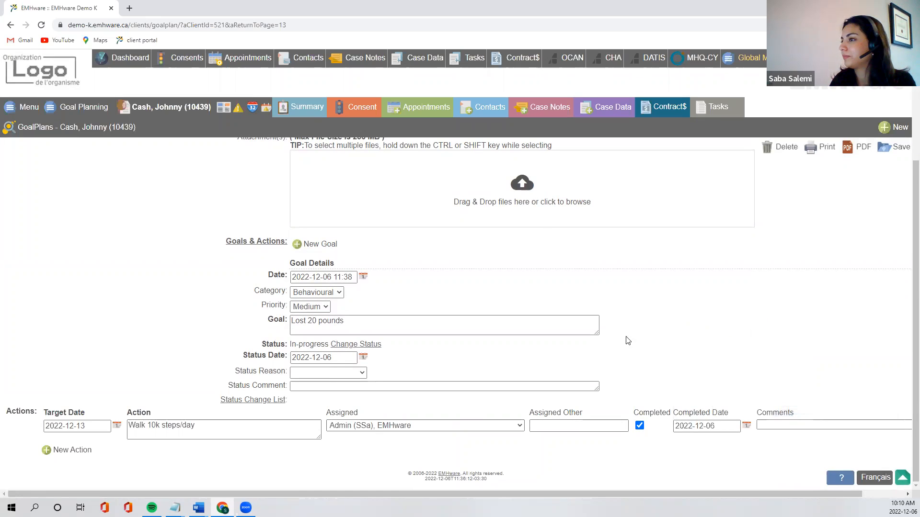
# Open the status choices of the Behavioural goal for changing.
pyautogui.scroll(1, 336, 359)
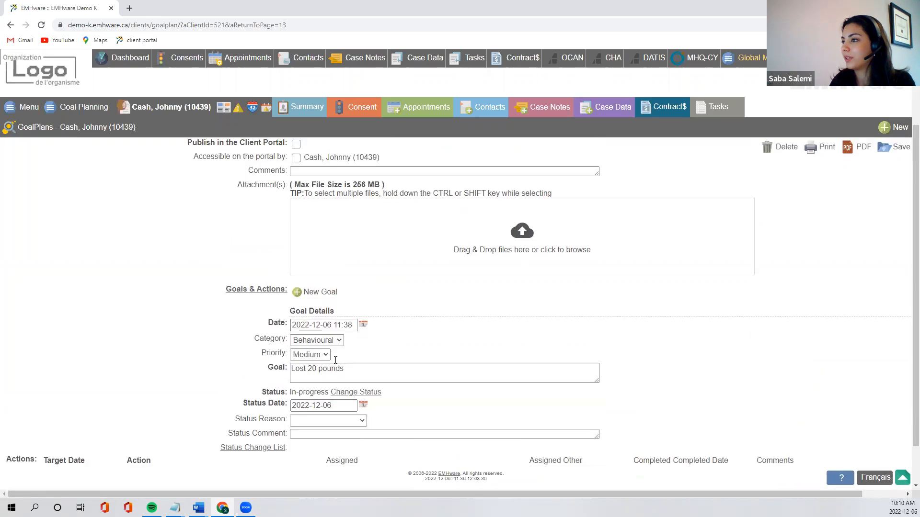
pyautogui.click(341, 396)
pyautogui.click(323, 394)
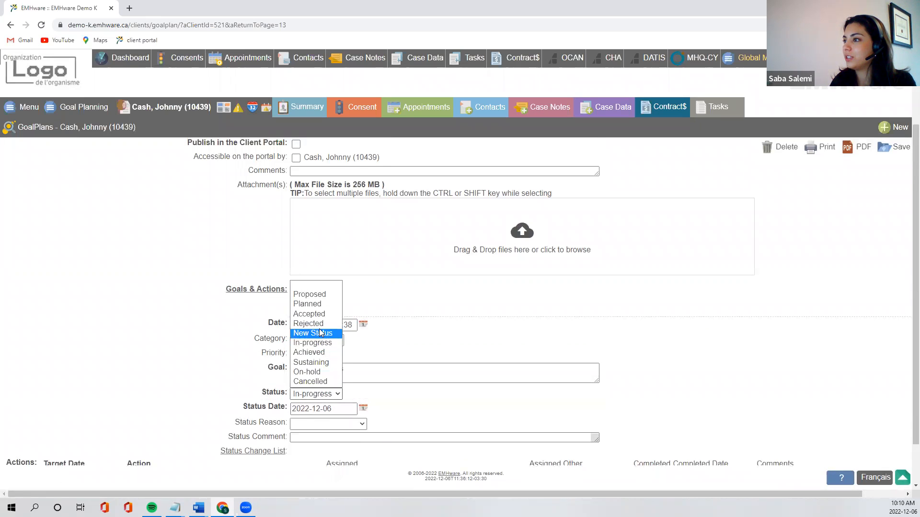
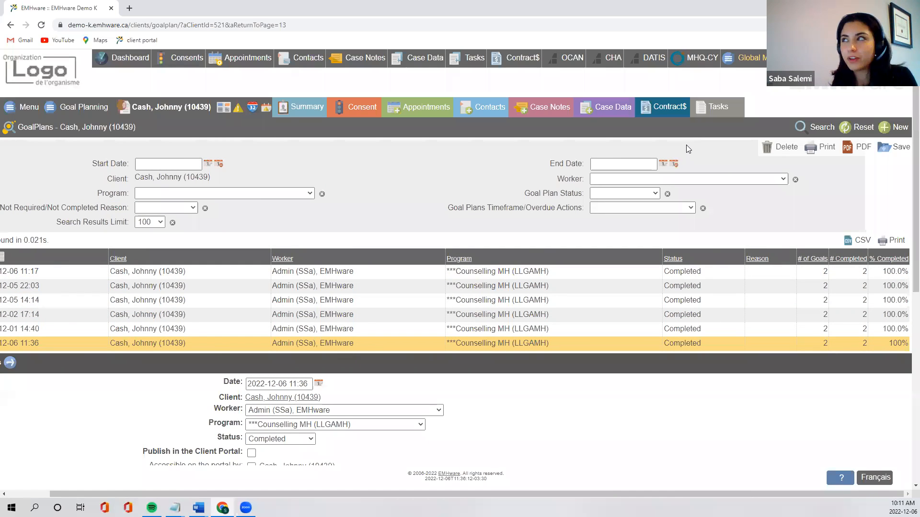
# Open the global Task Management search and reset its filters to list the tasks of all workers and dates.
pyautogui.click(736, 63)
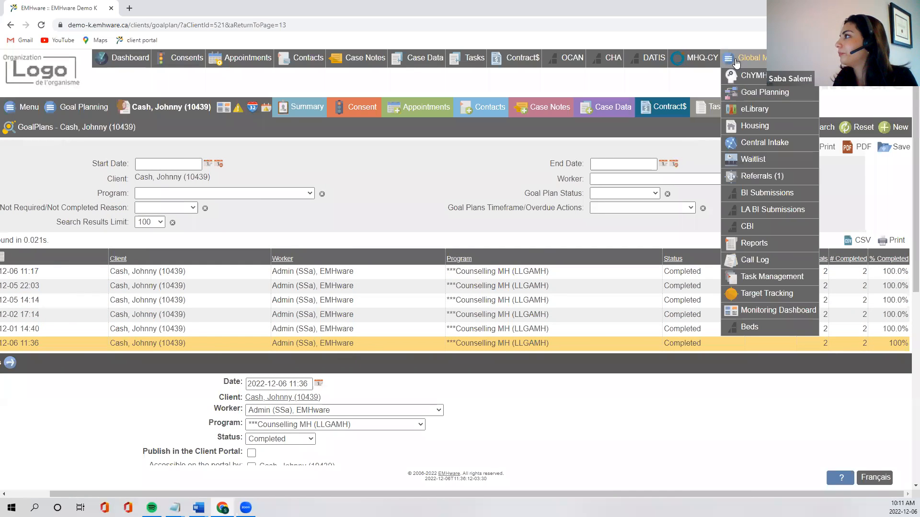
pyautogui.click(740, 62)
pyautogui.click(742, 62)
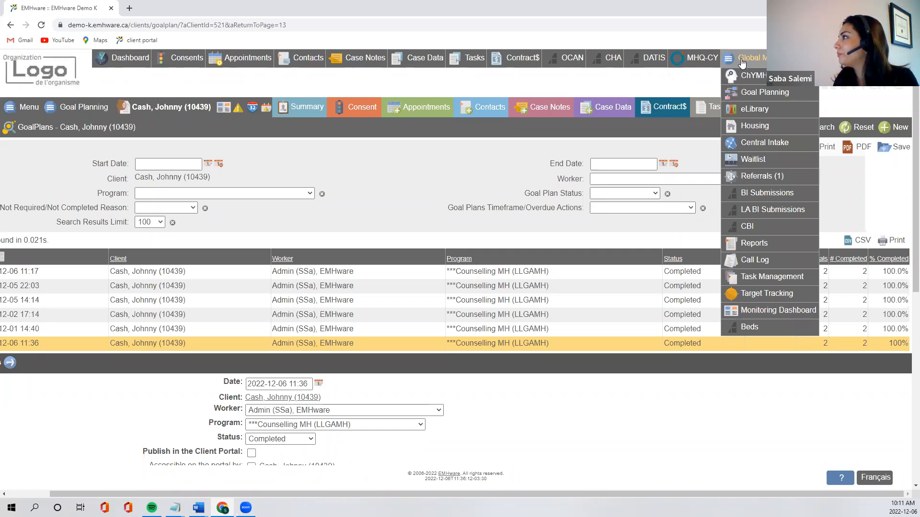
pyautogui.click(765, 276)
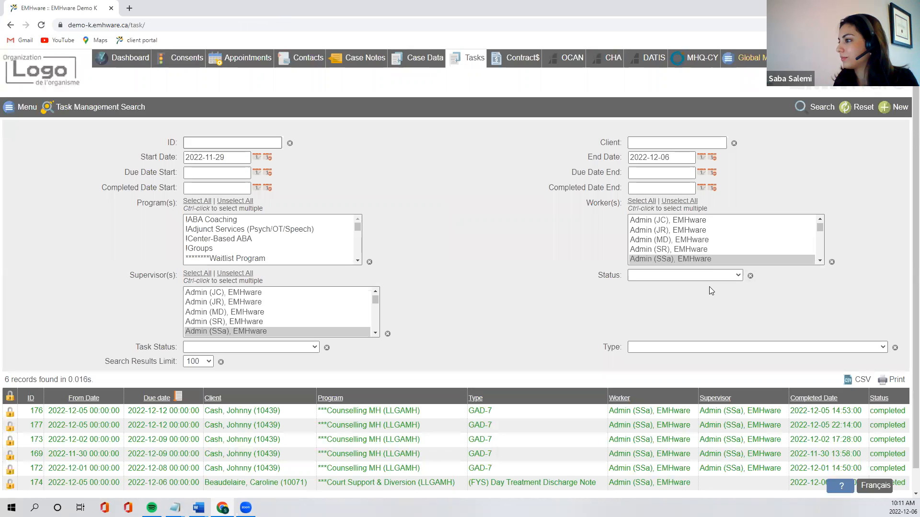
pyautogui.click(846, 108)
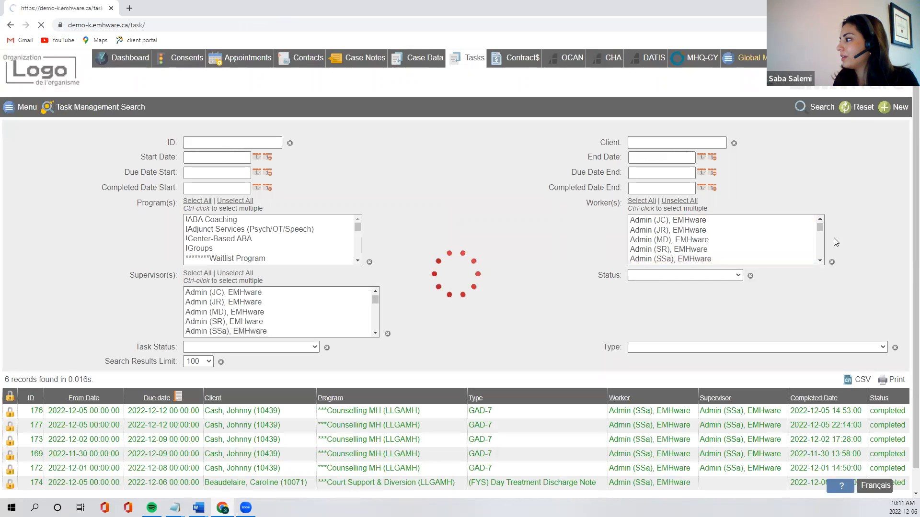
# Examine the full task list, comparing due dates, completed dates and the colour-coded completed and overdue statuses.
pyautogui.scroll(-3, 829, 235)
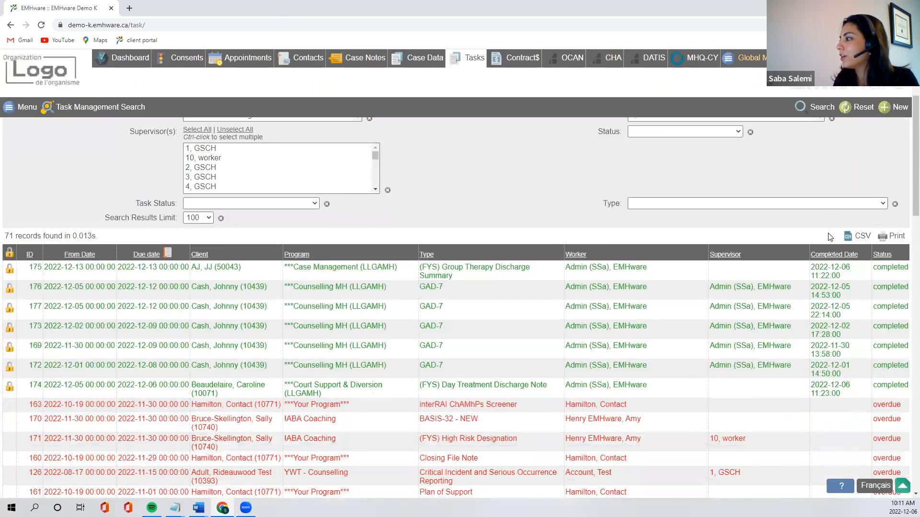
pyautogui.scroll(2, 831, 238)
pyautogui.scroll(-4, 836, 237)
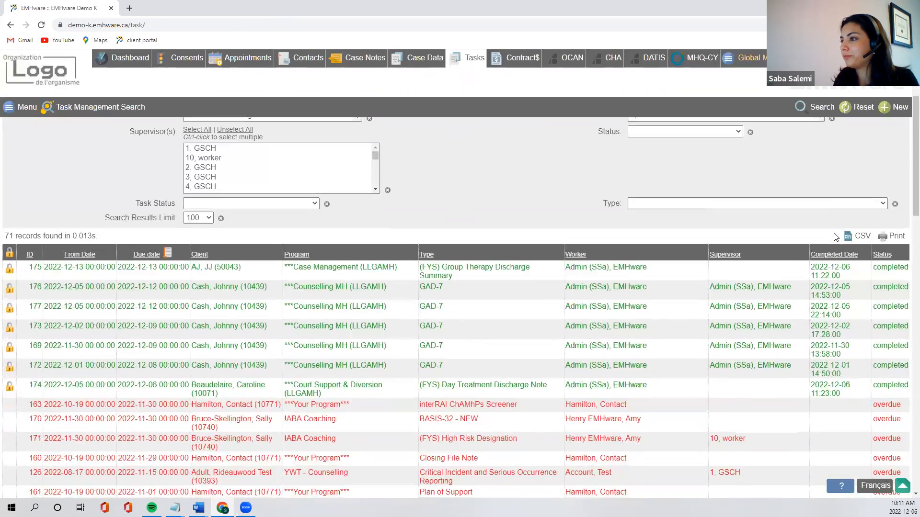
pyautogui.scroll(-3, 834, 231)
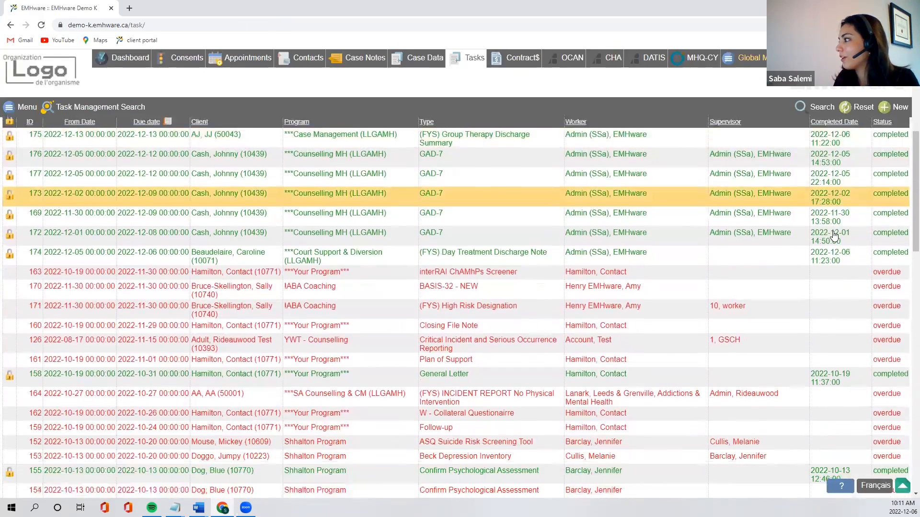
pyautogui.scroll(2, 834, 235)
pyautogui.scroll(1, 834, 234)
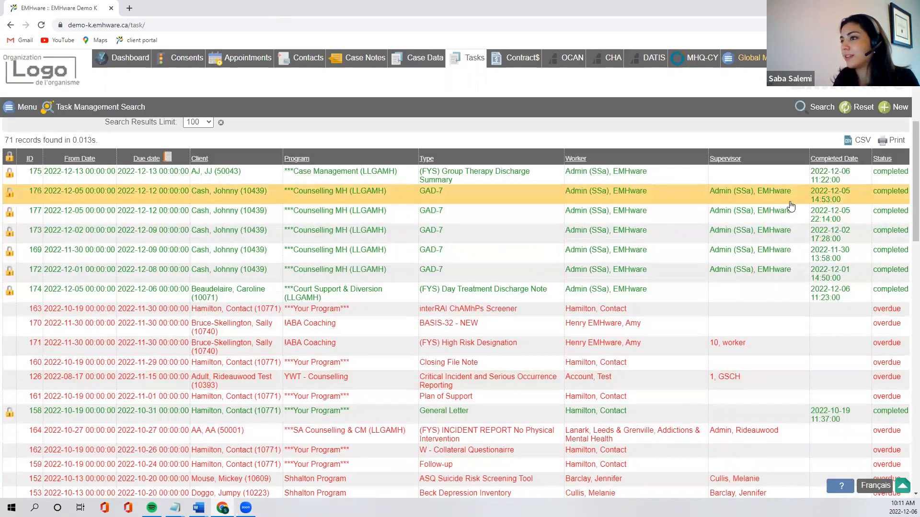
pyautogui.scroll(-3, 791, 206)
pyautogui.scroll(-2, 791, 206)
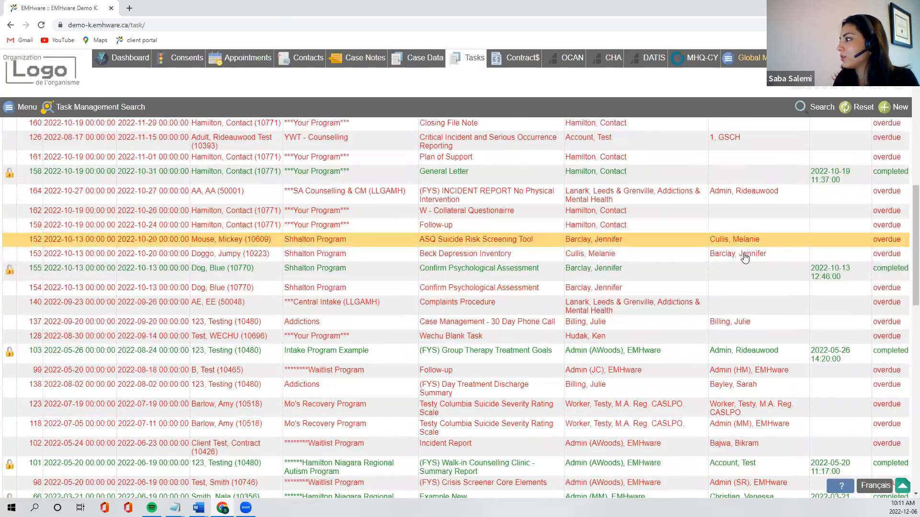
pyautogui.scroll(-7, 743, 309)
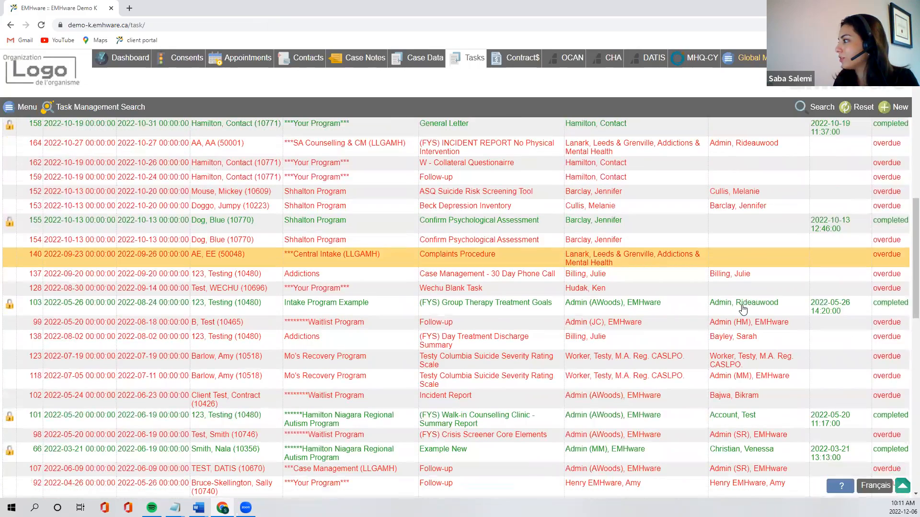
pyautogui.scroll(-4, 743, 310)
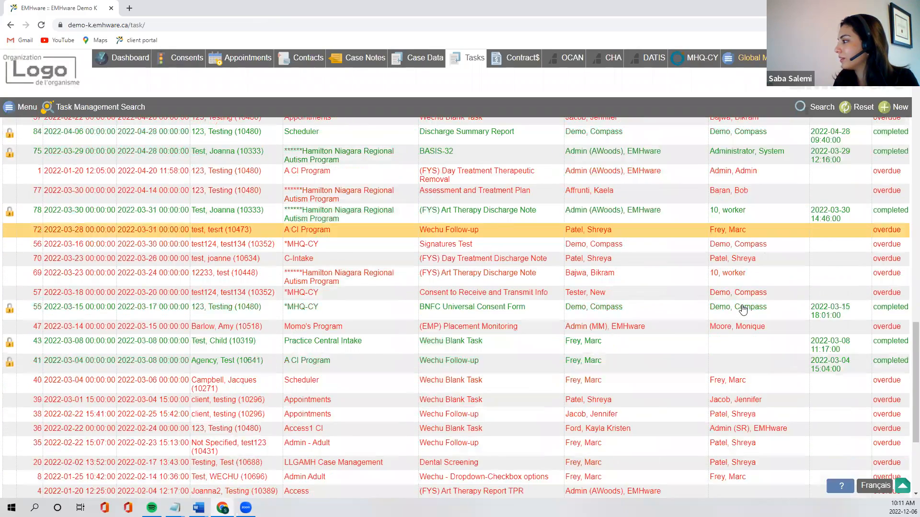
pyautogui.scroll(3, 743, 311)
pyautogui.scroll(6, 743, 309)
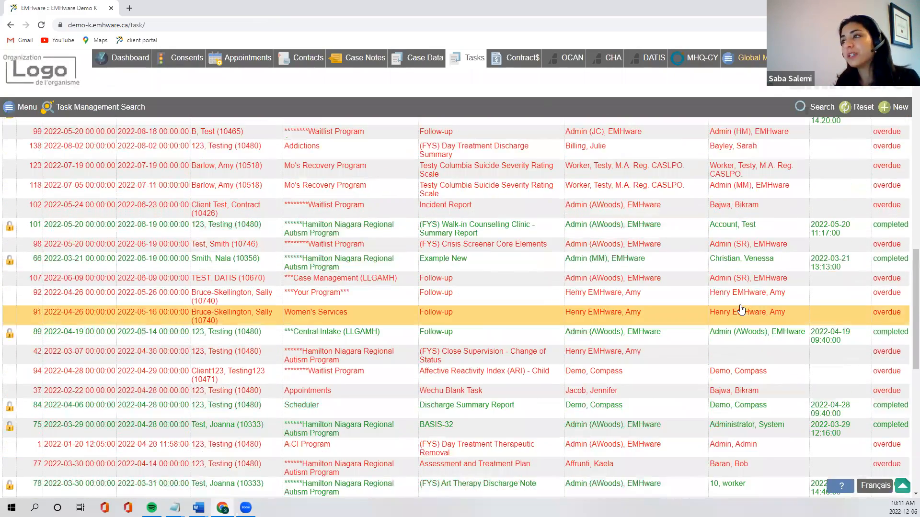
pyautogui.scroll(3, 735, 305)
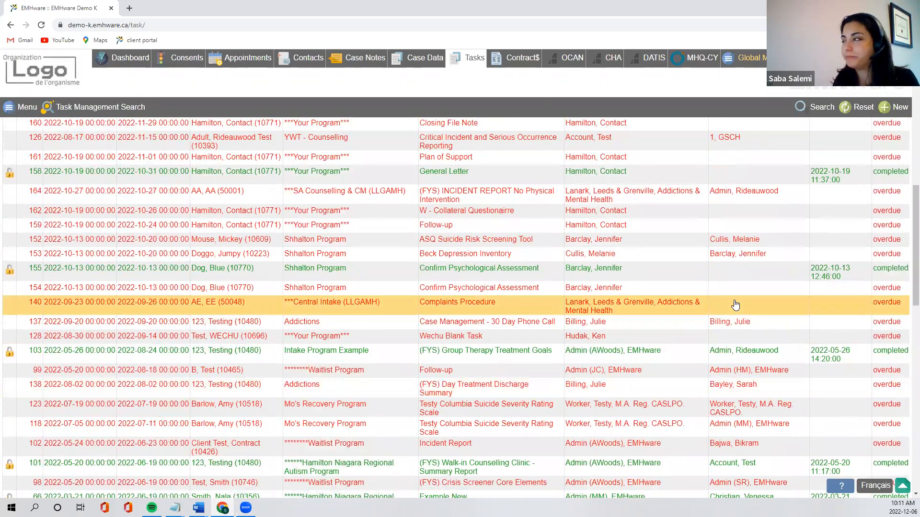
pyautogui.scroll(10, 735, 305)
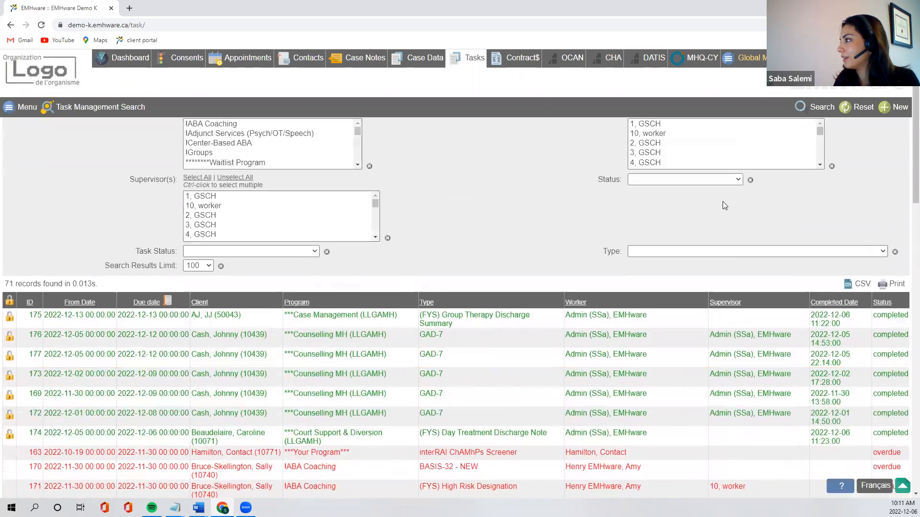
pyautogui.scroll(2, 428, 246)
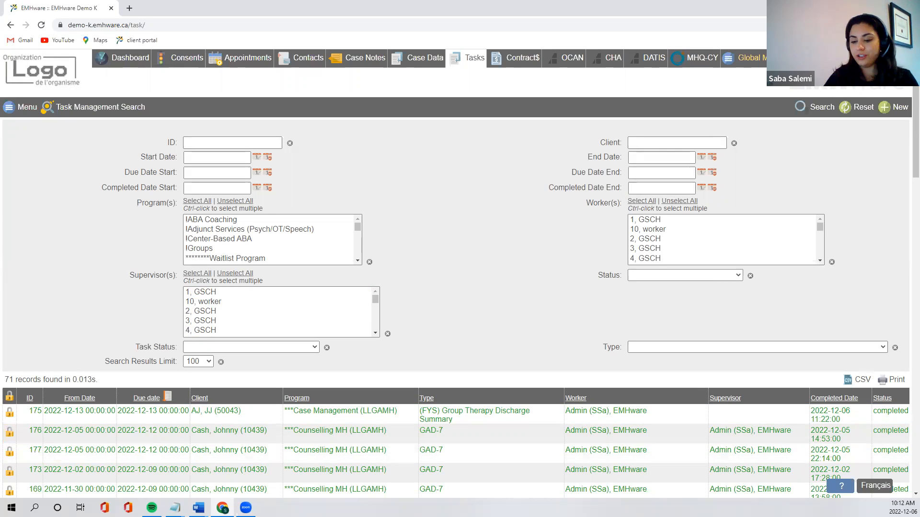
# Search for the goal plan's client by first name, open the matching client record and review that client's task list.
pyautogui.write('john')
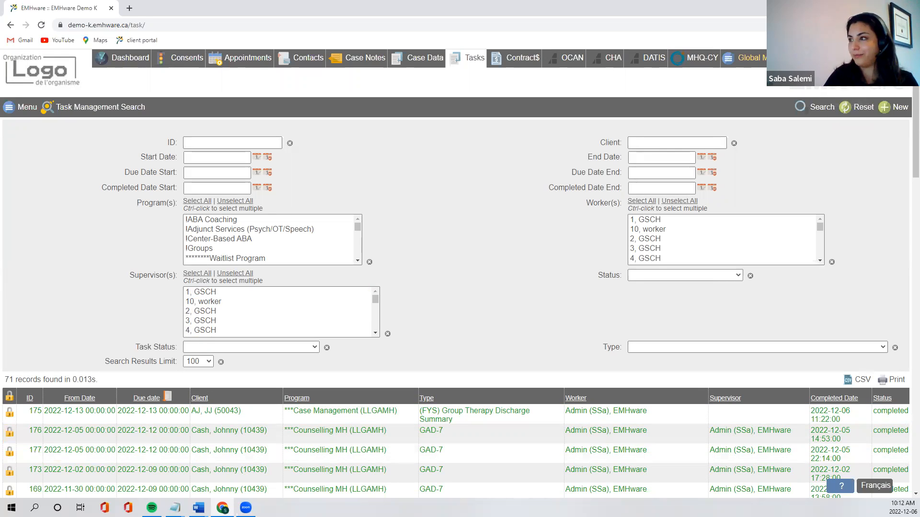
pyautogui.press('Return')
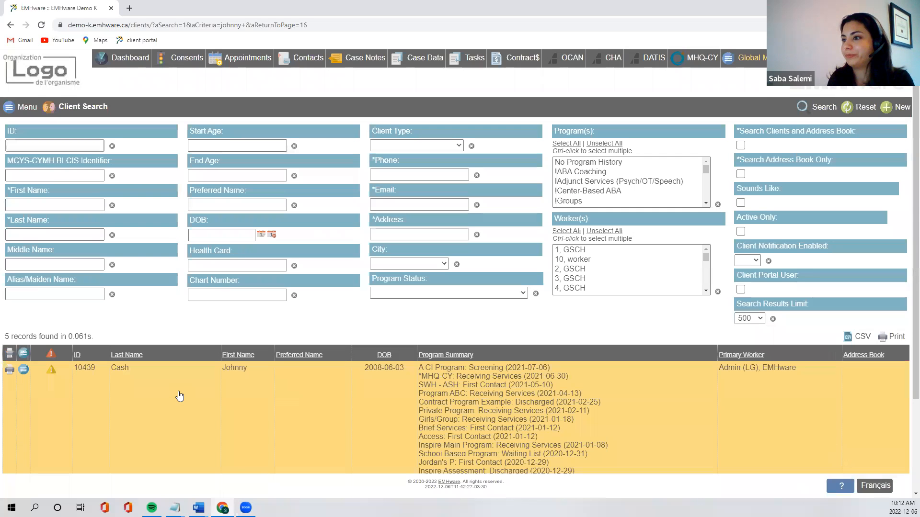
pyautogui.click(178, 386)
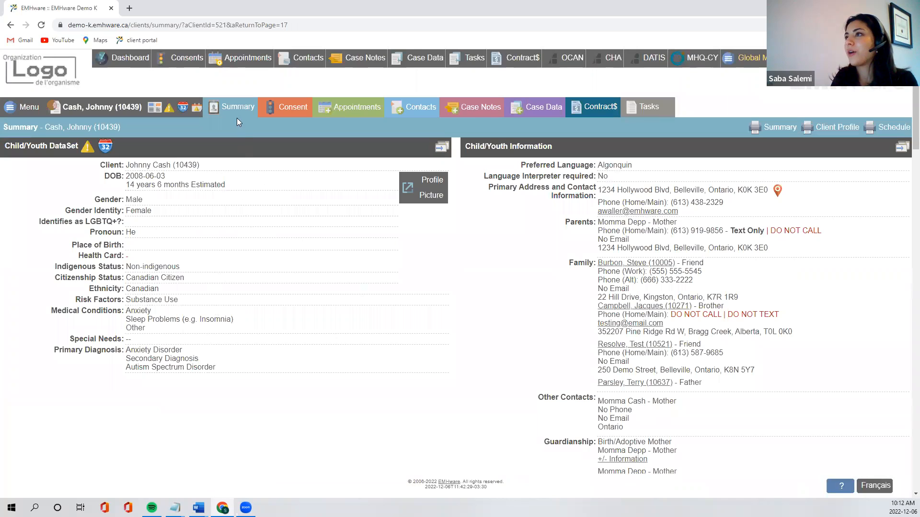
pyautogui.click(642, 109)
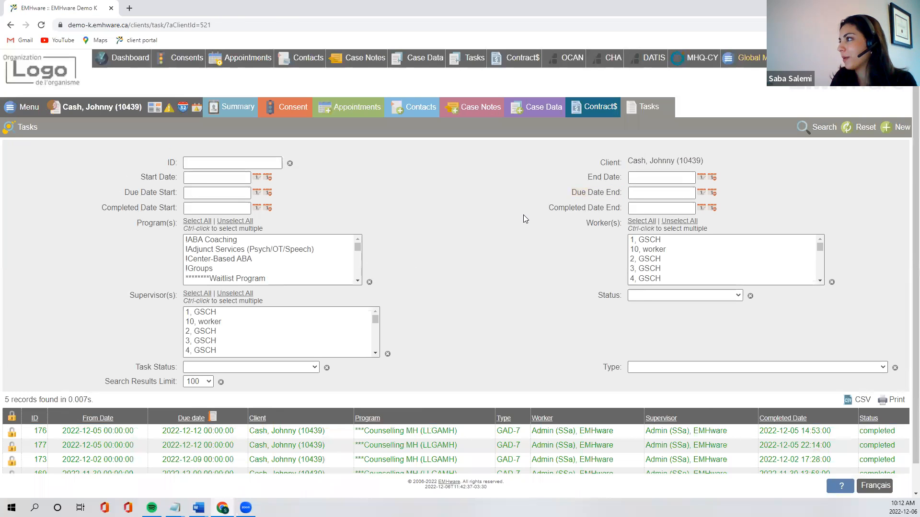
pyautogui.scroll(-2, 523, 219)
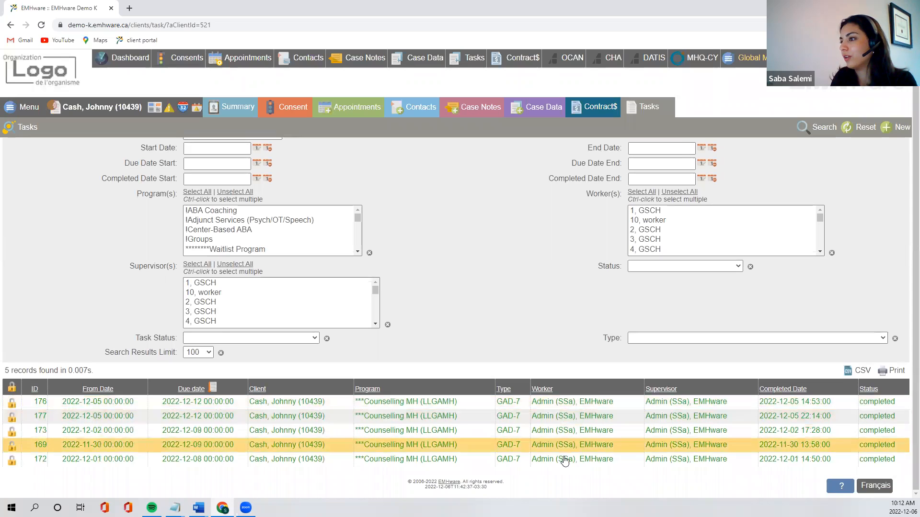
pyautogui.scroll(2, 552, 319)
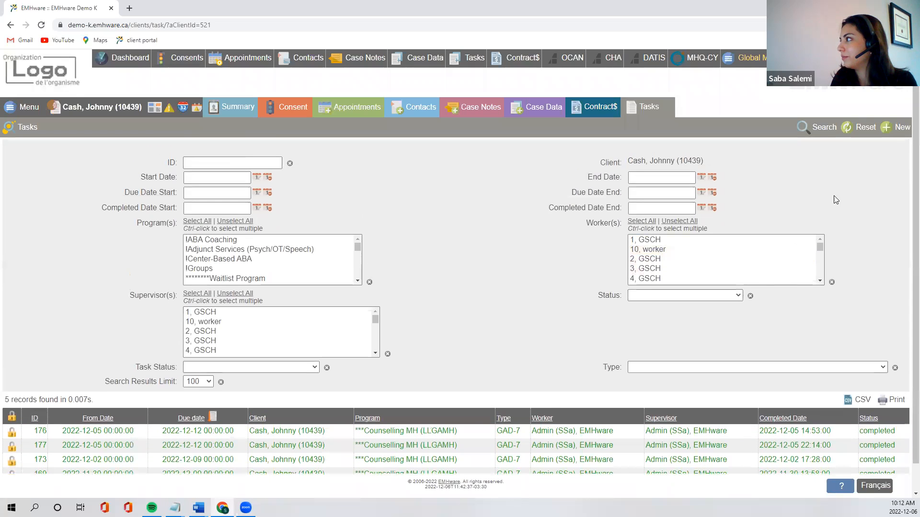
# Create a new task for the client and set its duration to 120 days.
pyautogui.click(891, 130)
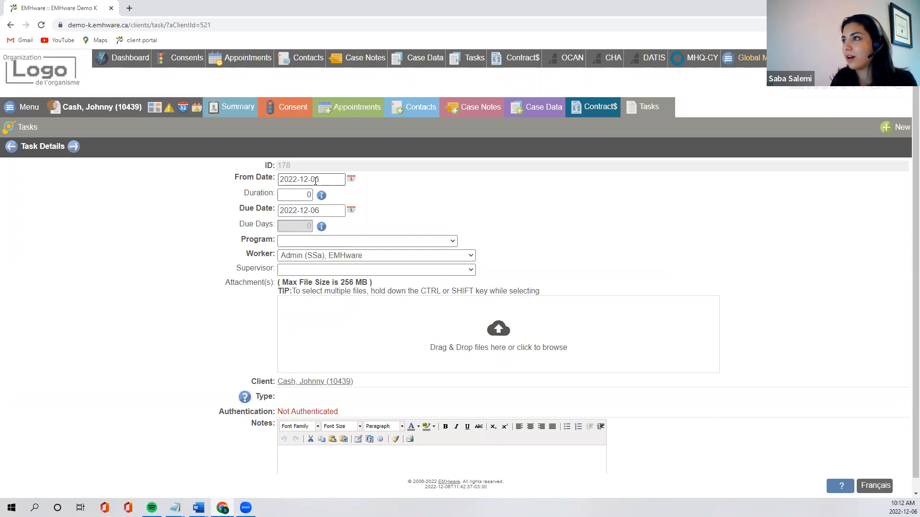
pyautogui.doubleClick(305, 194)
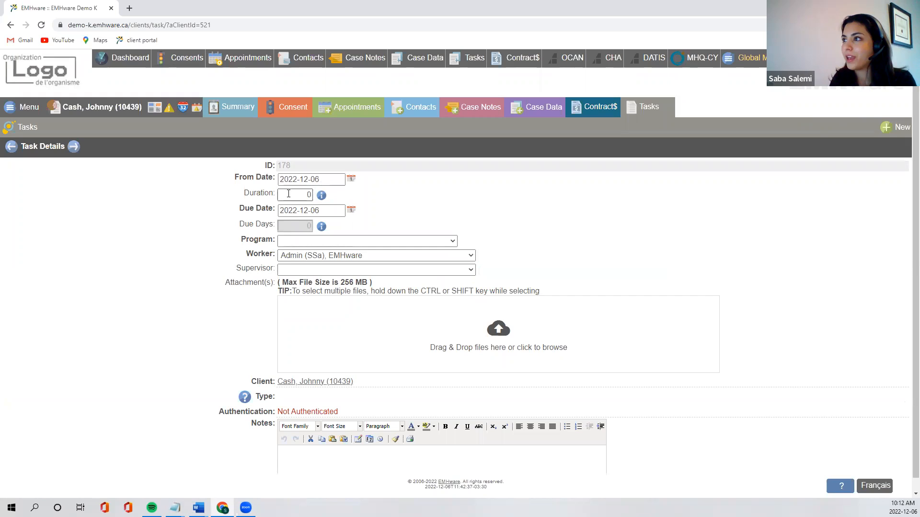
pyautogui.moveTo(355, 196)
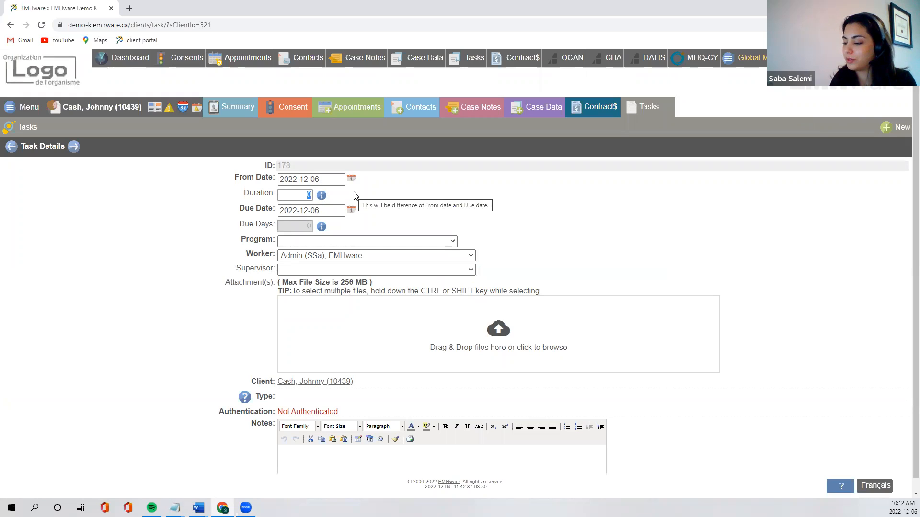
pyautogui.write('120')
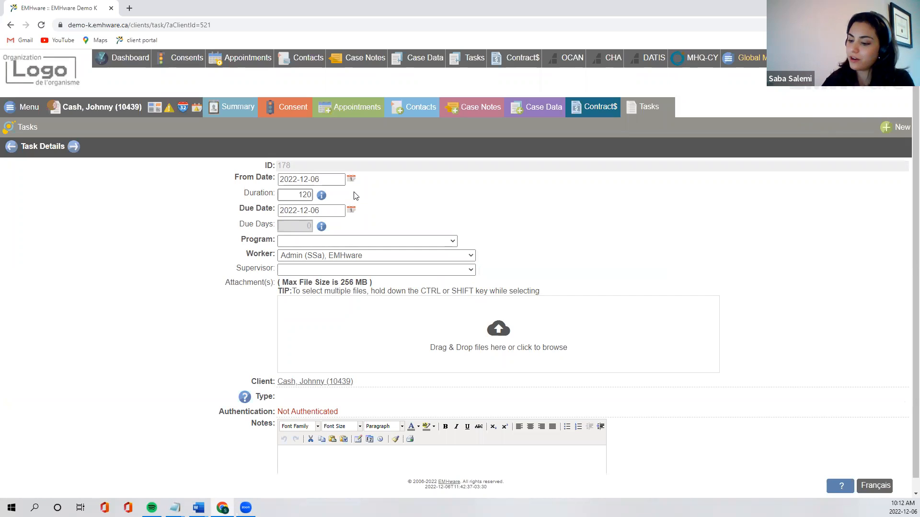
pyautogui.press('Return')
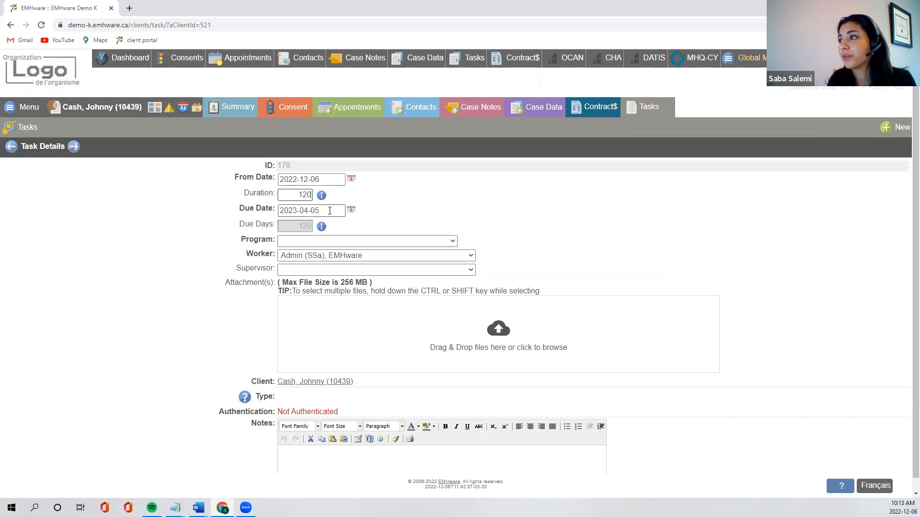
pyautogui.doubleClick(299, 195)
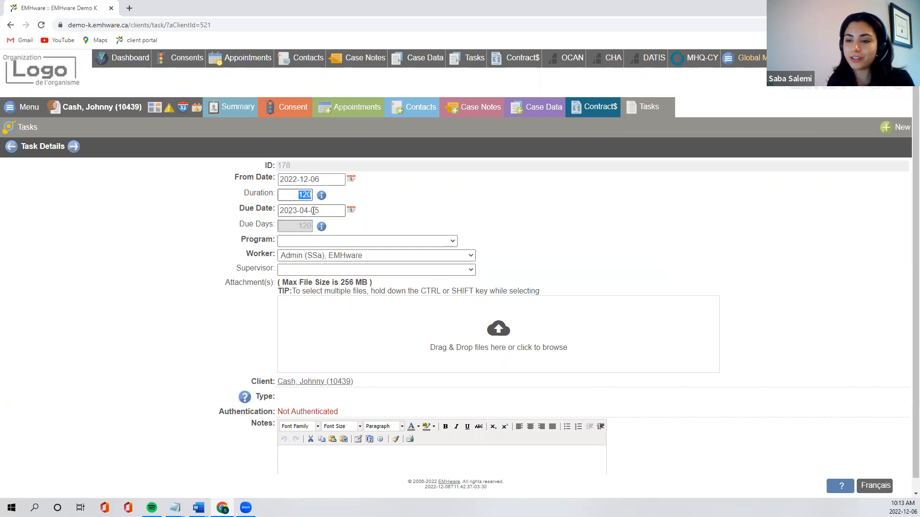
# Set the task's duration to 7 days, its program to ***Counselling MH (LLGAMH) and its supervisor to Admin (SSa), EMHware.
pyautogui.write('7')
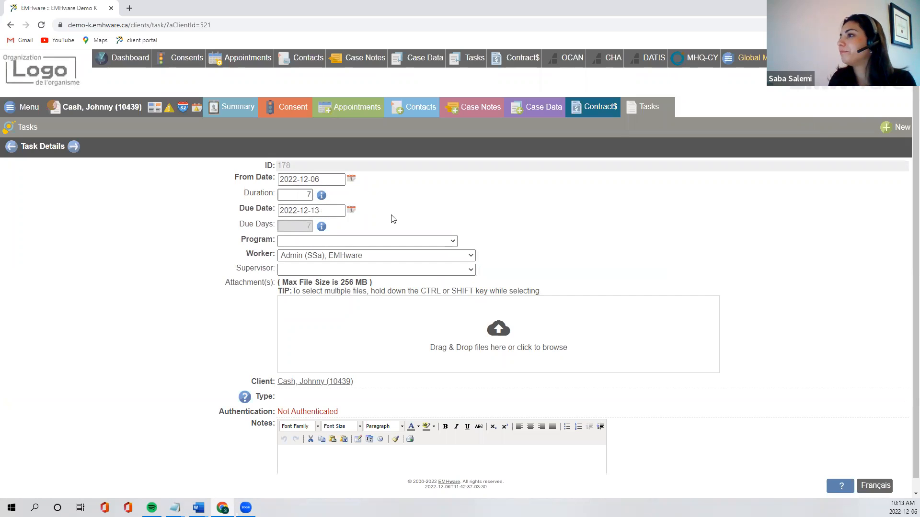
pyautogui.click(350, 241)
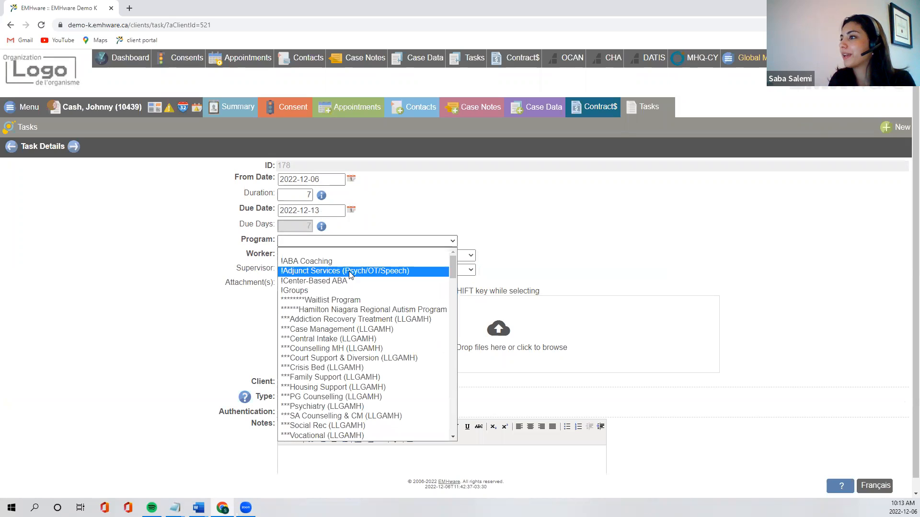
pyautogui.click(336, 349)
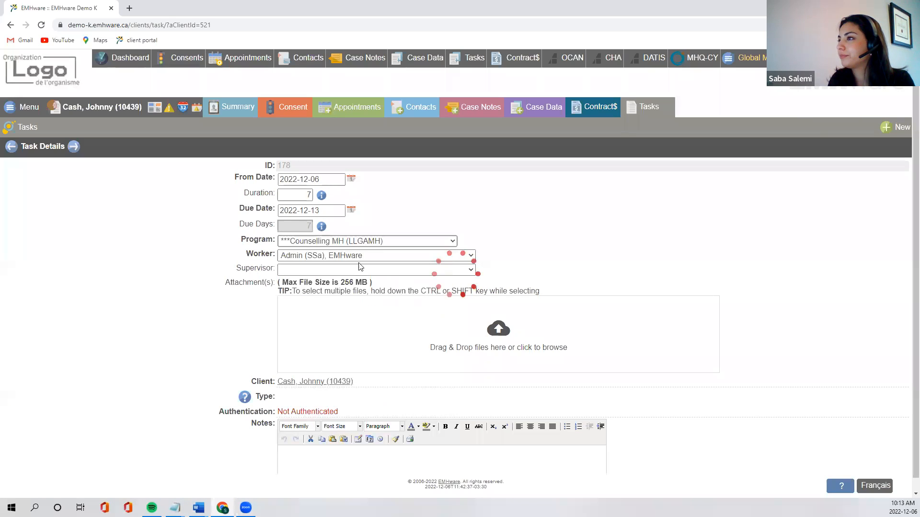
pyautogui.click(333, 271)
pyautogui.scroll(-4, 376, 369)
pyautogui.scroll(4, 372, 367)
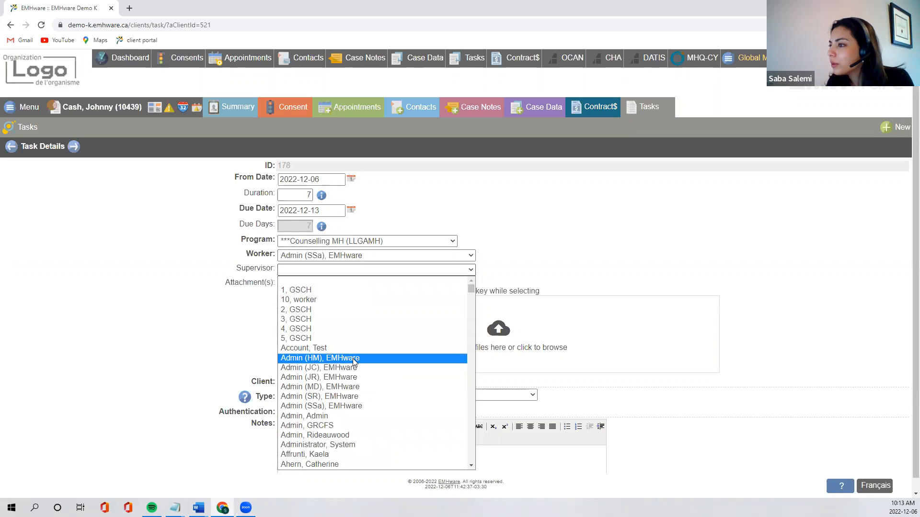
pyautogui.click(364, 405)
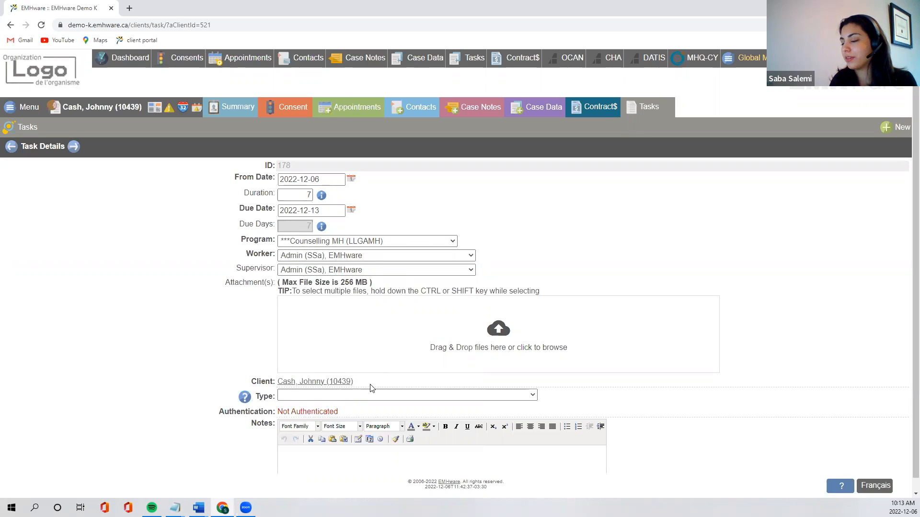
# Set the new task's type to Follow-up.
pyautogui.scroll(-1, 329, 389)
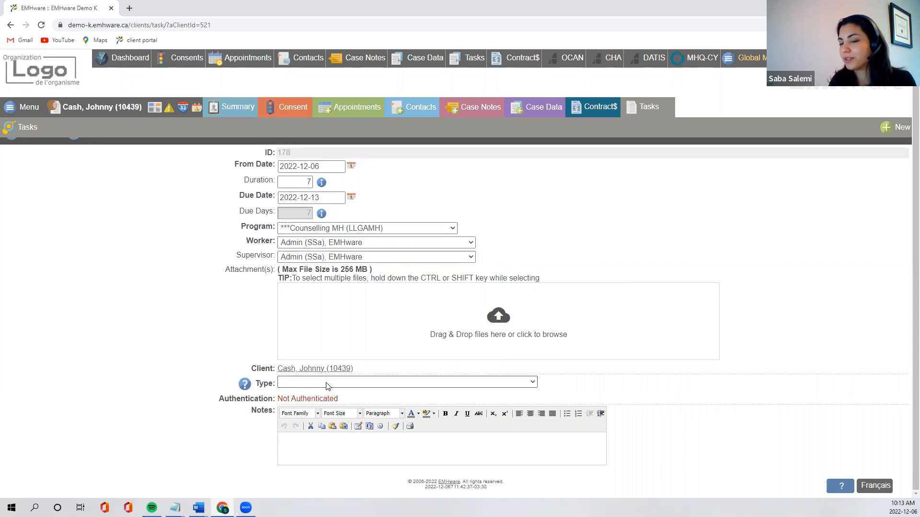
pyautogui.click(326, 384)
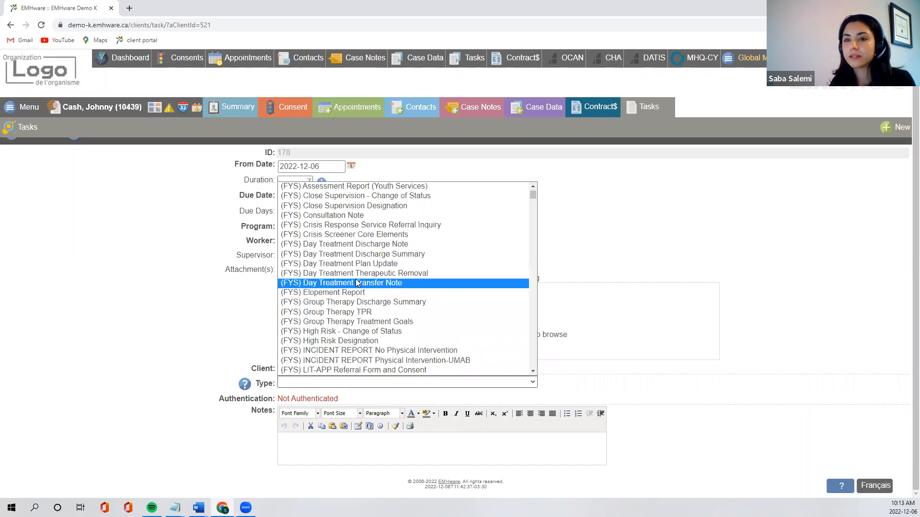
pyautogui.scroll(-10, 357, 283)
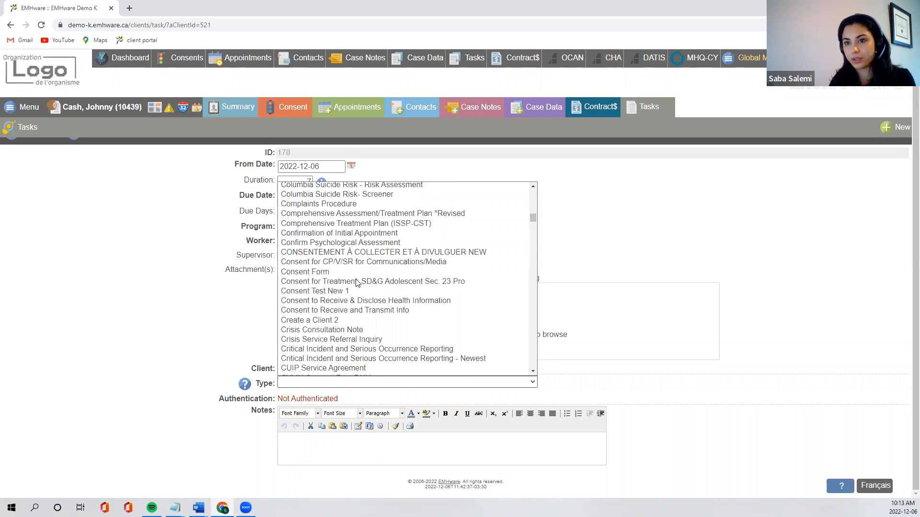
pyautogui.scroll(-15, 357, 282)
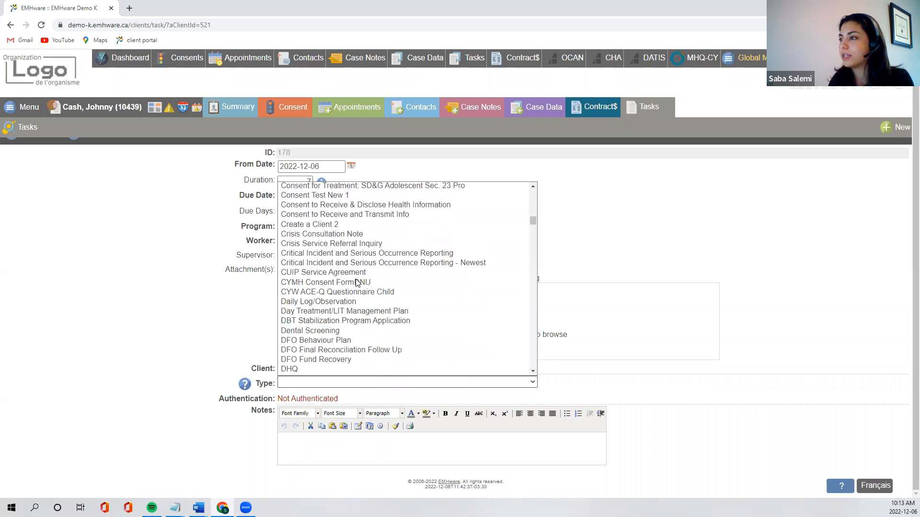
pyautogui.scroll(-5, 357, 282)
pyautogui.click(345, 287)
# Include the contact section in the follow-up task and review its contact and case note fields.
pyautogui.scroll(-1, 357, 287)
pyautogui.click(894, 456)
pyautogui.scroll(-3, 821, 360)
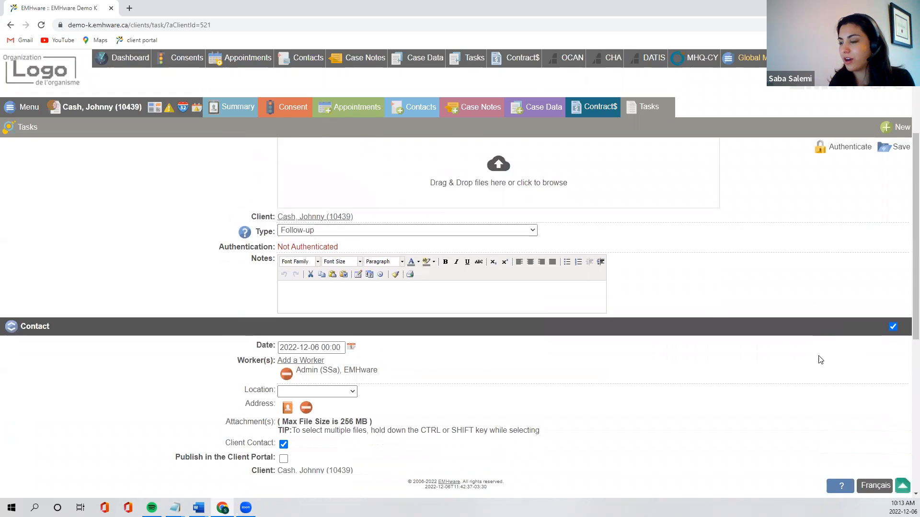
pyautogui.scroll(-7, 821, 359)
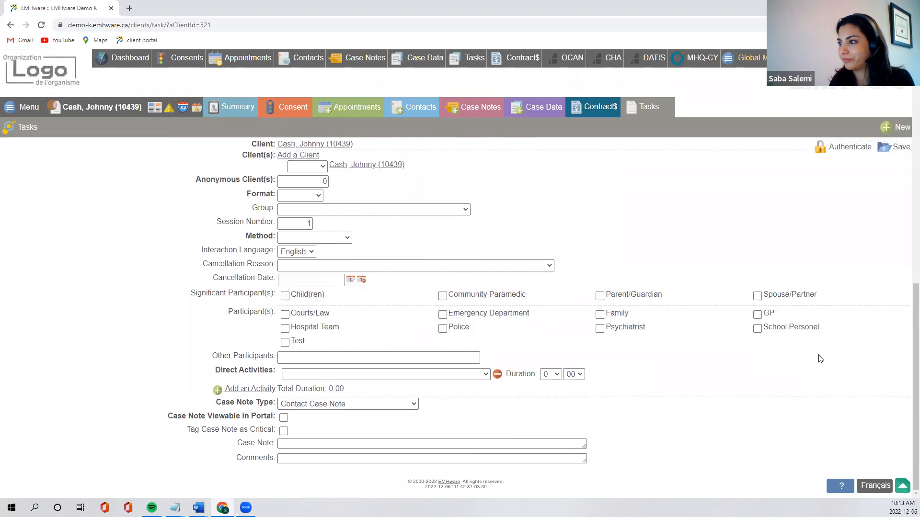
pyautogui.scroll(12, 821, 359)
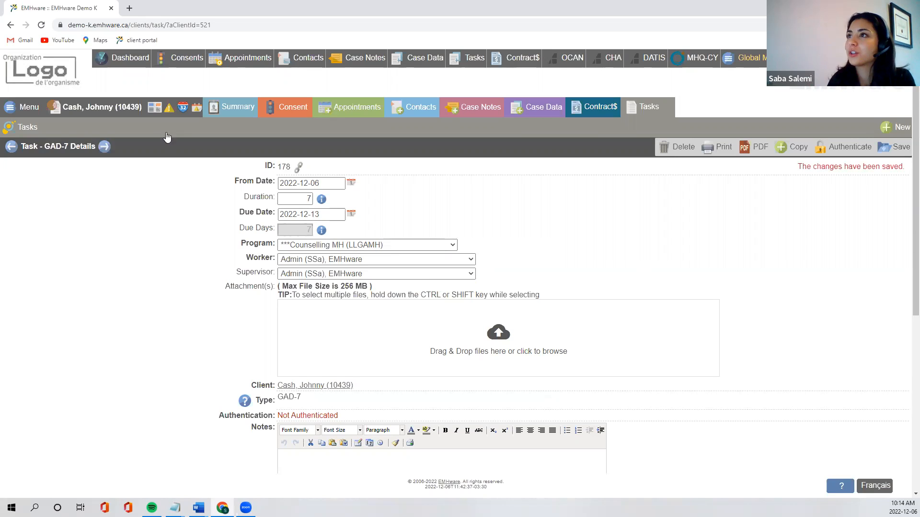
# Open the client's GAD-7 task due December 13 from the dashboard's monthly calendar.
pyautogui.click(128, 60)
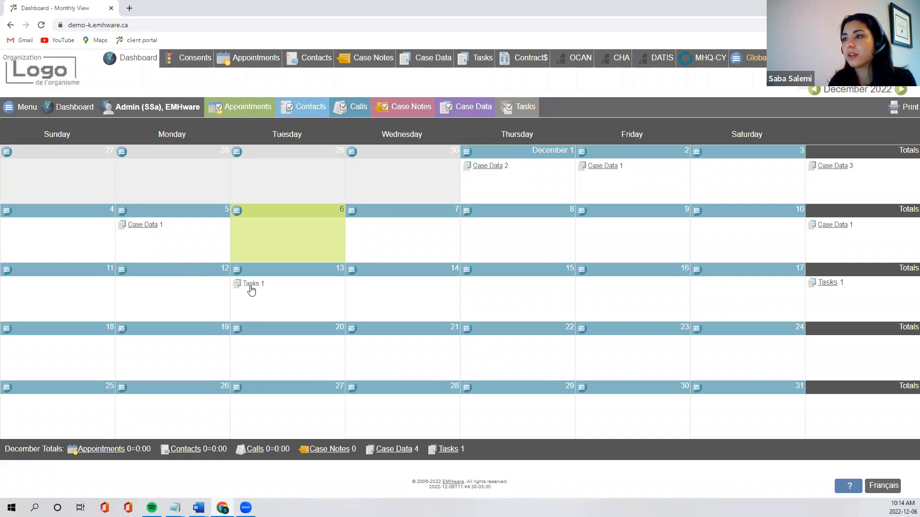
pyautogui.click(250, 284)
pyautogui.click(530, 414)
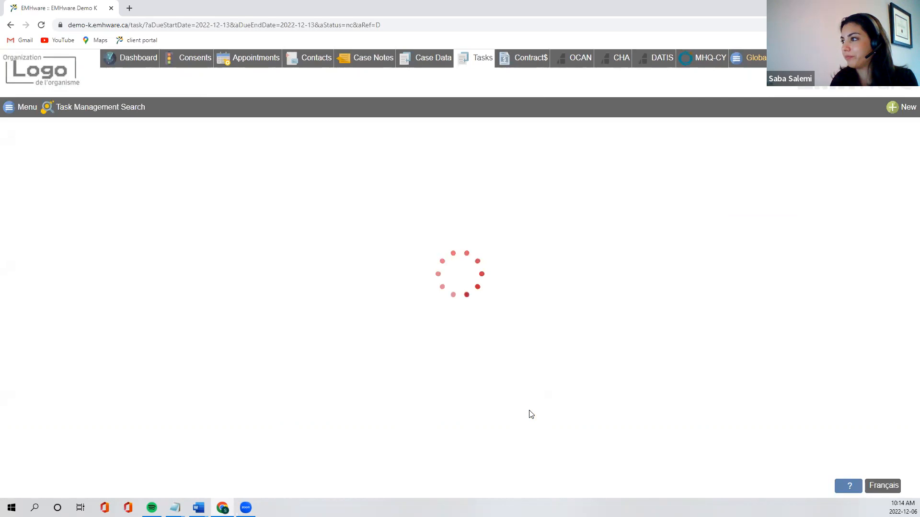
# Answer the first six GAD-7 questions with "1 - Several days" and question 7 with "0 - Not at all sure".
pyautogui.scroll(-4, 473, 278)
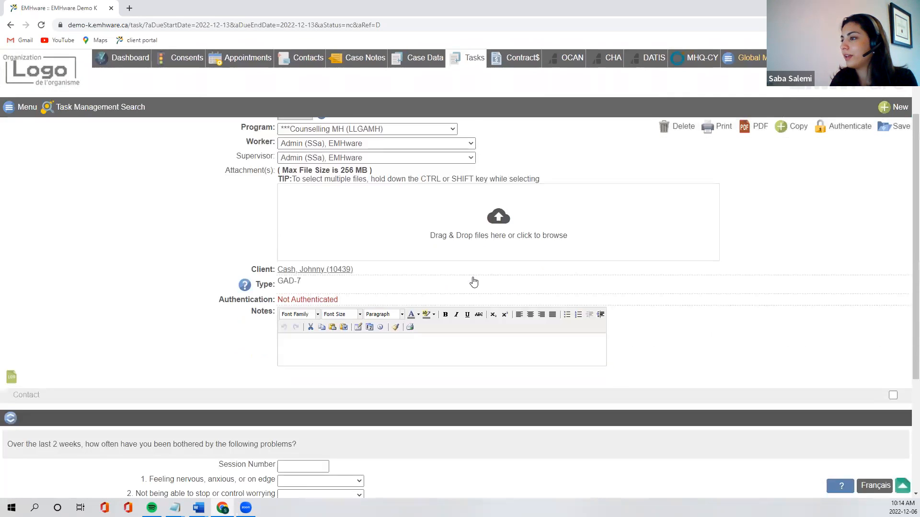
pyautogui.scroll(-1, 460, 283)
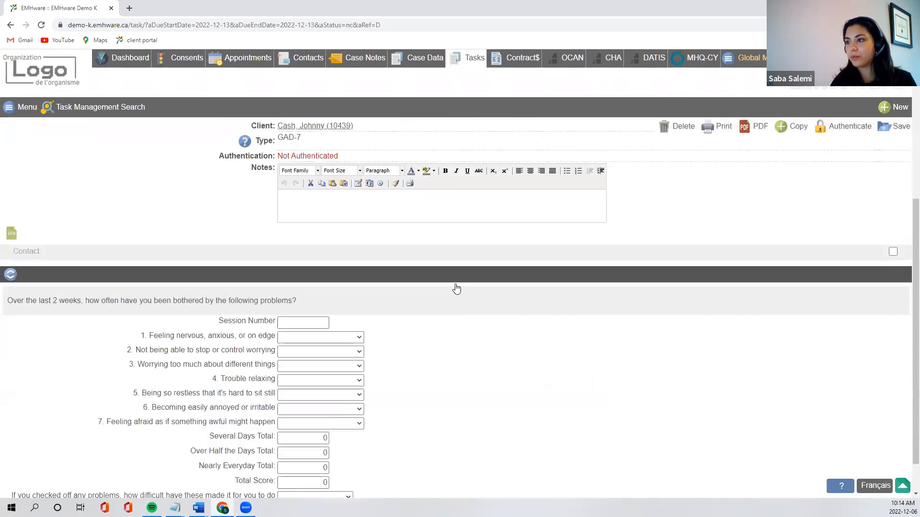
pyautogui.click(355, 338)
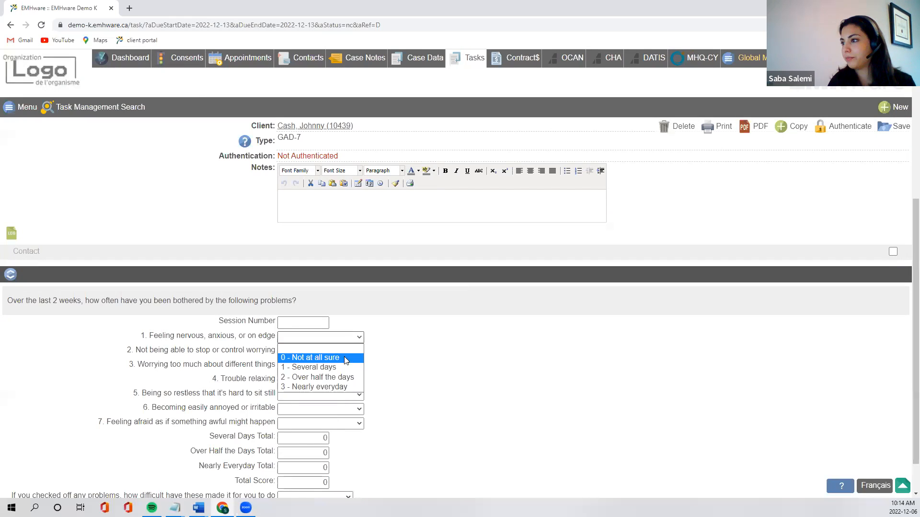
pyautogui.click(330, 368)
pyautogui.click(328, 354)
pyautogui.click(328, 381)
pyautogui.click(328, 366)
pyautogui.click(328, 396)
pyautogui.click(326, 399)
pyautogui.click(332, 425)
pyautogui.click(334, 409)
pyautogui.click(336, 440)
pyautogui.click(329, 424)
pyautogui.click(330, 444)
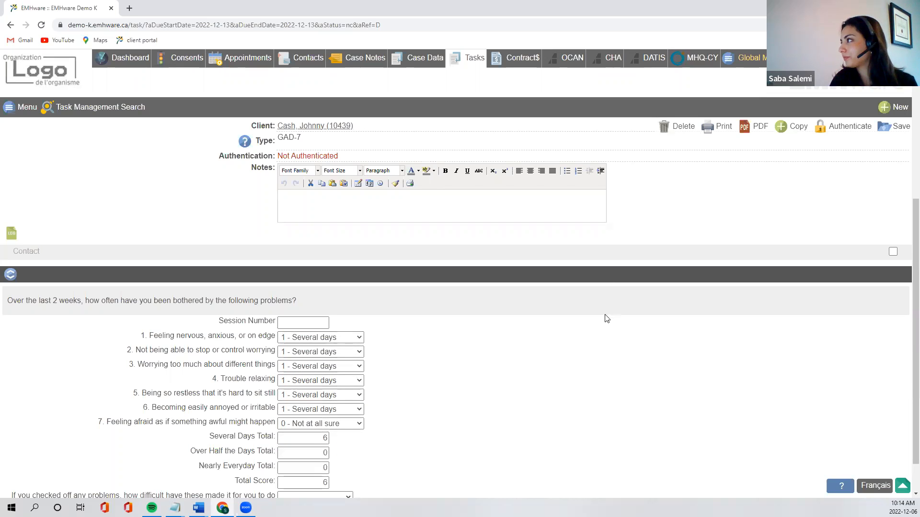
# Authenticate the GAD-7 task to lock it, leaving the final difficulty question unanswered.
pyautogui.scroll(-1, 594, 321)
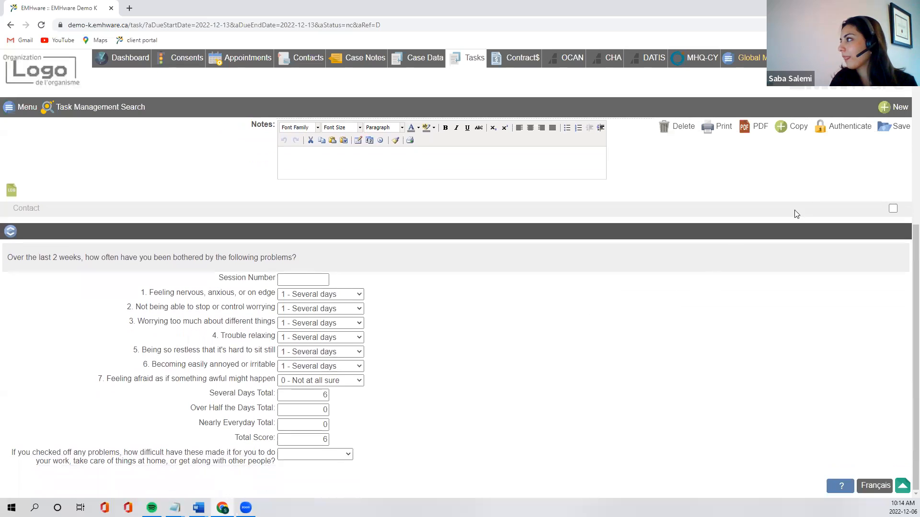
pyautogui.click(830, 134)
pyautogui.click(411, 167)
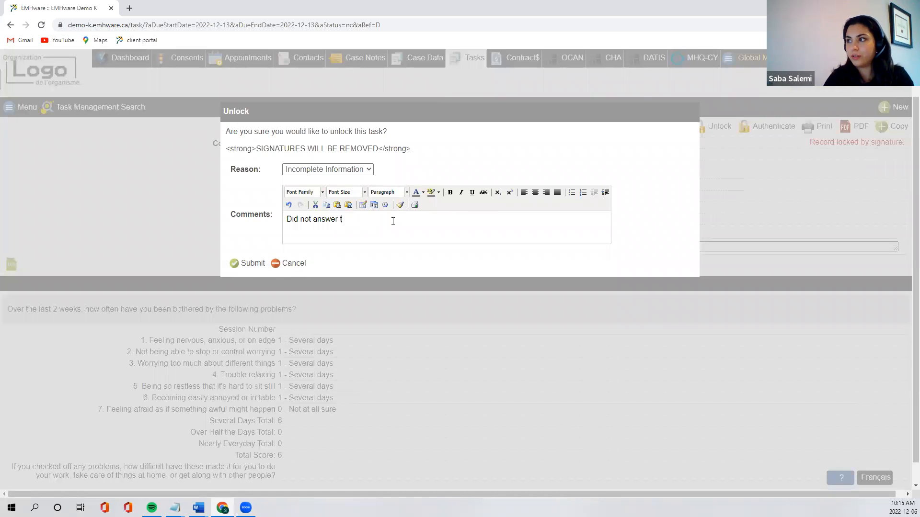
# Unlock the task with the reason Incomplete Information and the comment "Did not answer the last question".
pyautogui.write('the last question')
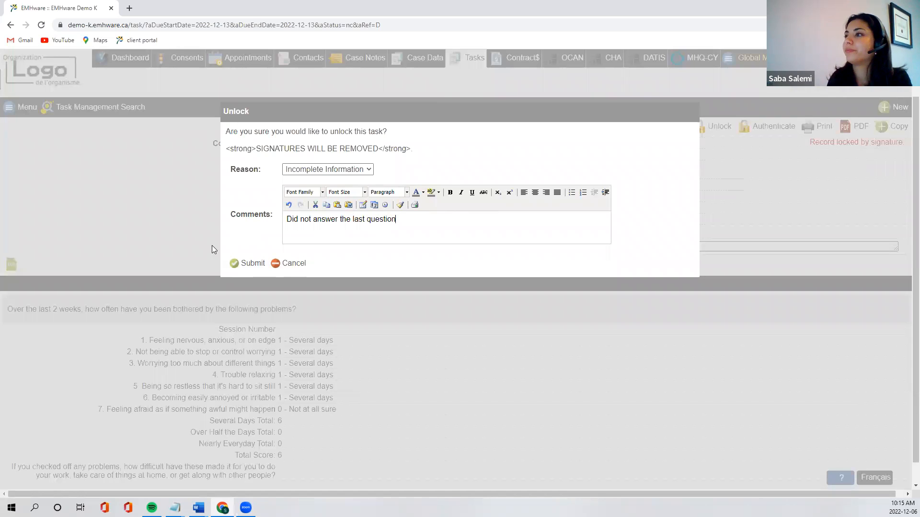
pyautogui.click(245, 263)
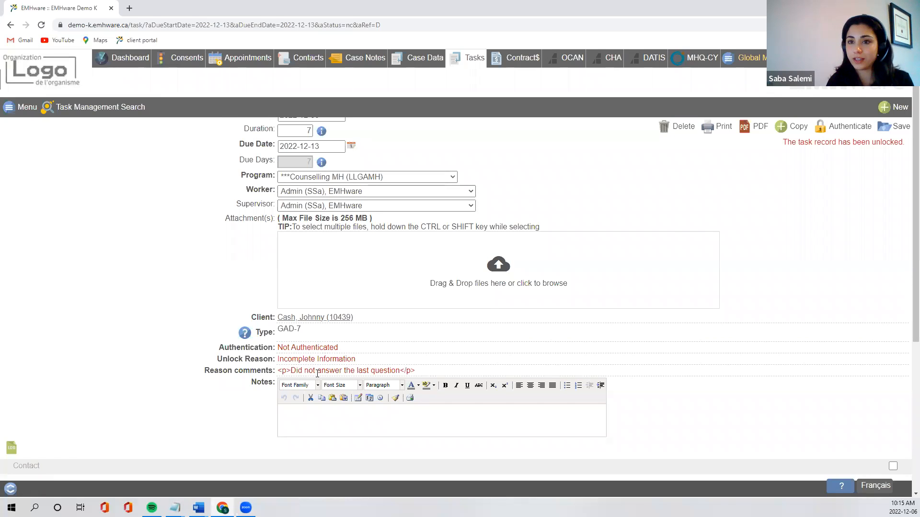
# Answer the final GAD-7 question about how difficult the problems have made things with "Somewhat difficult".
pyautogui.scroll(-5, 317, 373)
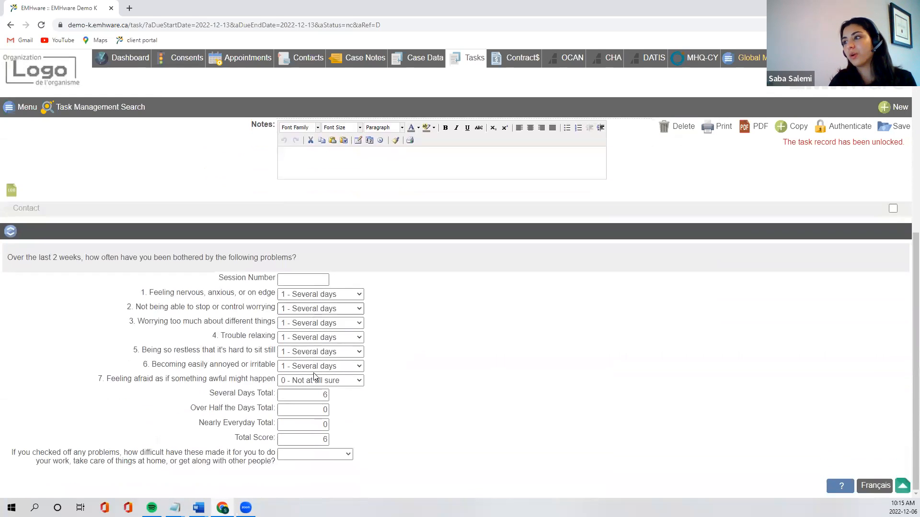
pyautogui.click(315, 455)
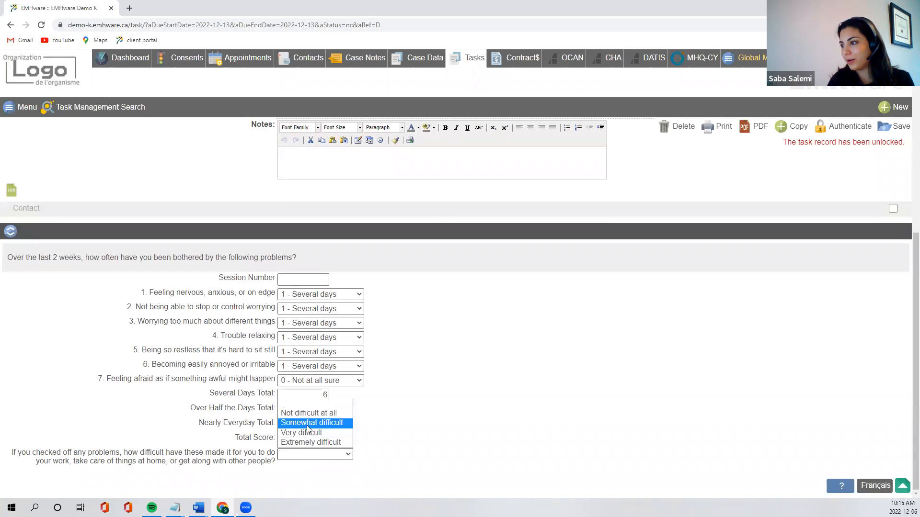
pyautogui.click(309, 424)
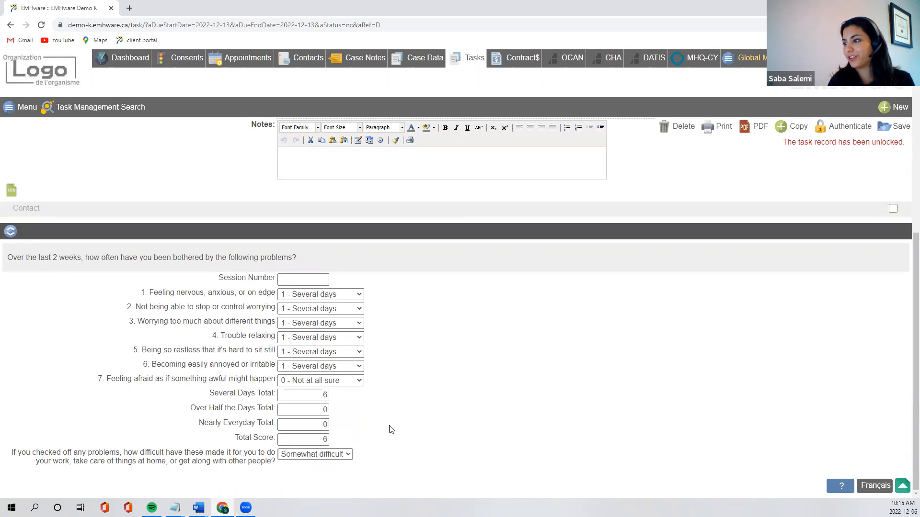
# Authenticate the corrected GAD-7 task, repeat the authentication to complete it, and review the locked record's details.
pyautogui.click(848, 128)
pyautogui.click(462, 175)
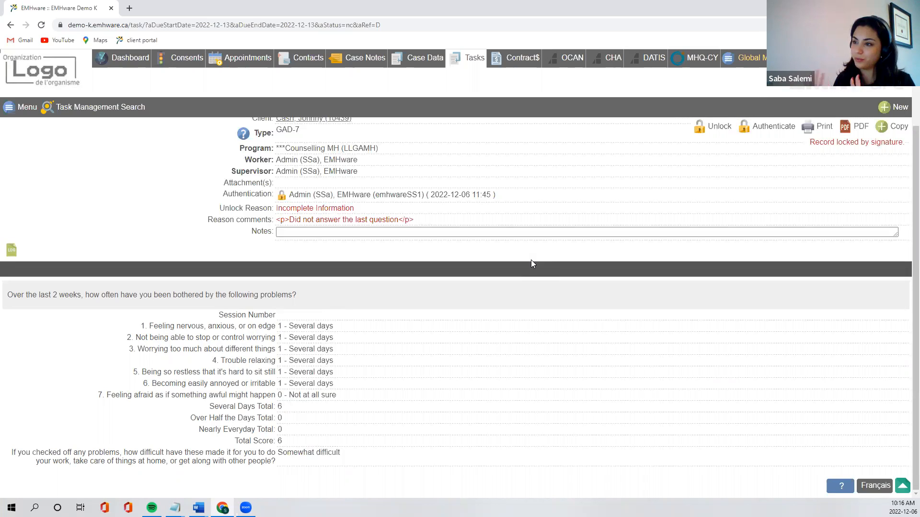
pyautogui.click(770, 128)
pyautogui.click(417, 173)
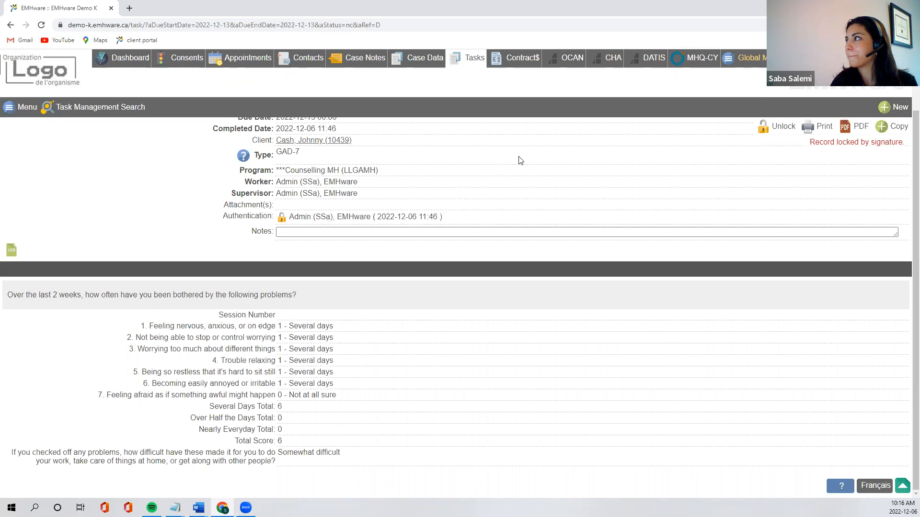
pyautogui.scroll(2, 483, 107)
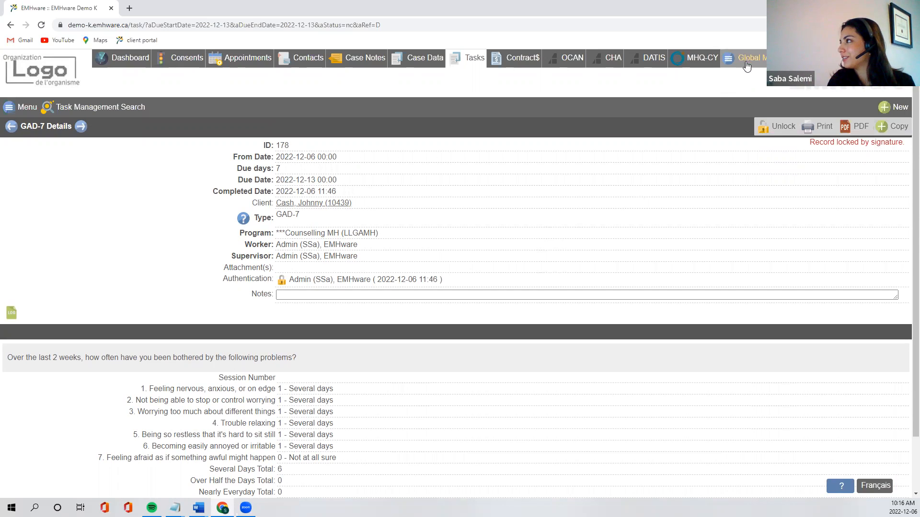
# Open the global Target Tracking search and examine the records' due dates, outcomes, target dates and completed dates.
pyautogui.click(744, 63)
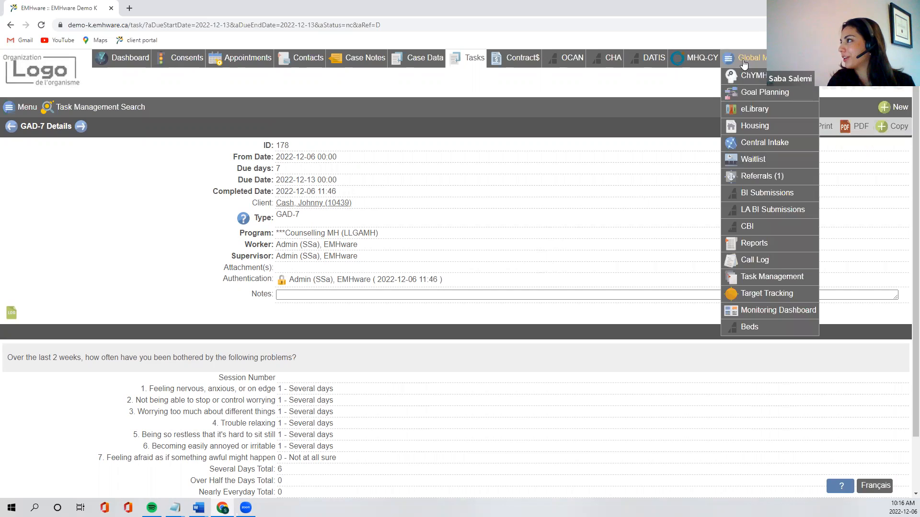
pyautogui.click(773, 297)
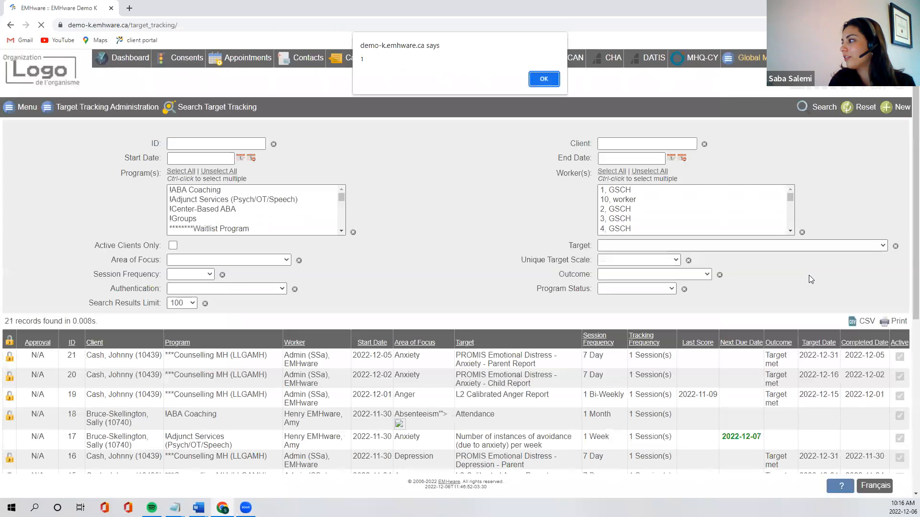
pyautogui.click(545, 80)
pyautogui.scroll(-3, 730, 338)
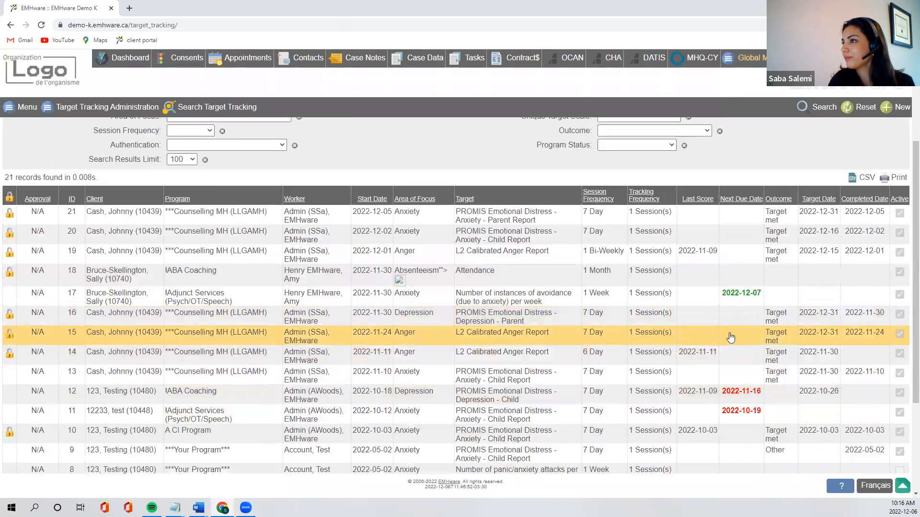
pyautogui.scroll(3, 730, 337)
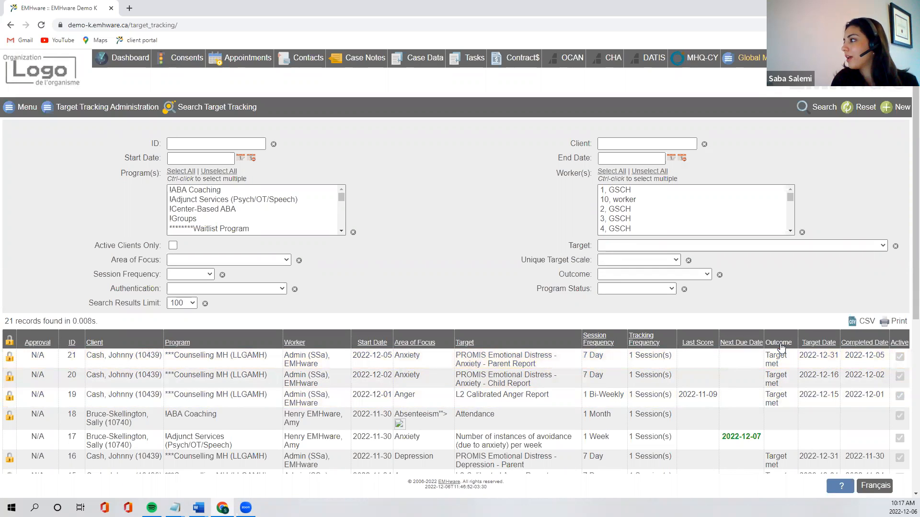
# Search for the goal plan's client by first name and open the client's summary from the results.
pyautogui.moveTo(97, 108)
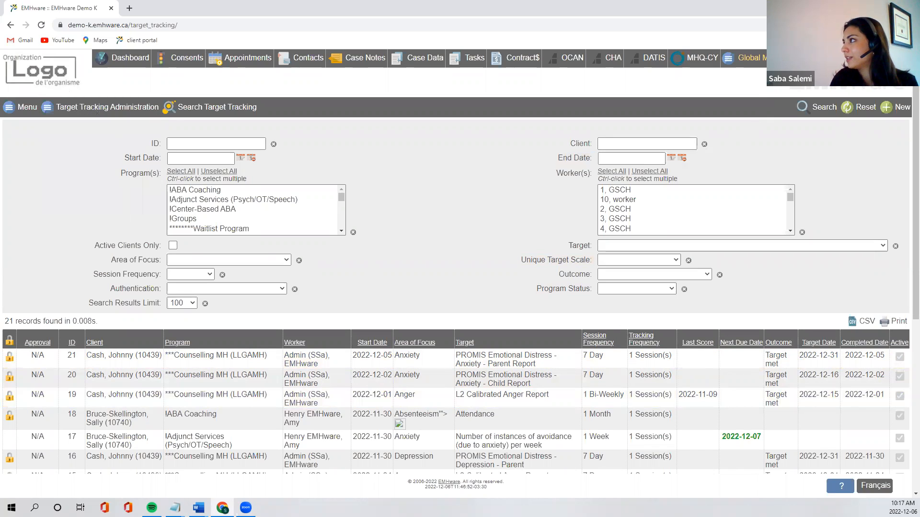
pyautogui.press('Return')
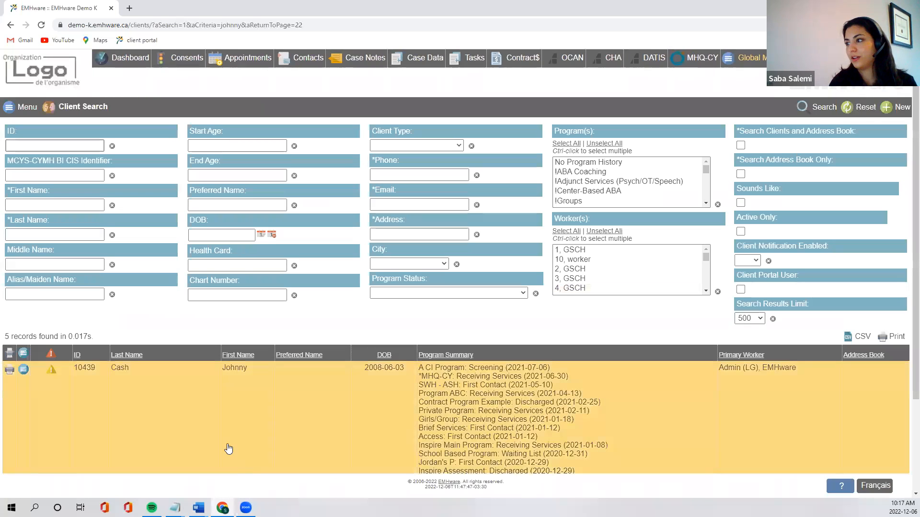
pyautogui.click(162, 422)
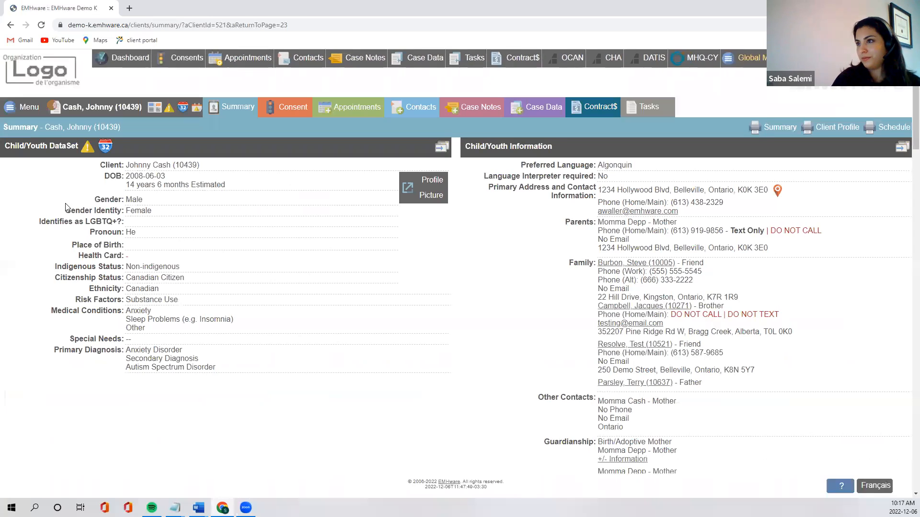
# Start a new Target Tracking record for the client with a target date of 2022-12-31.
pyautogui.click(90, 109)
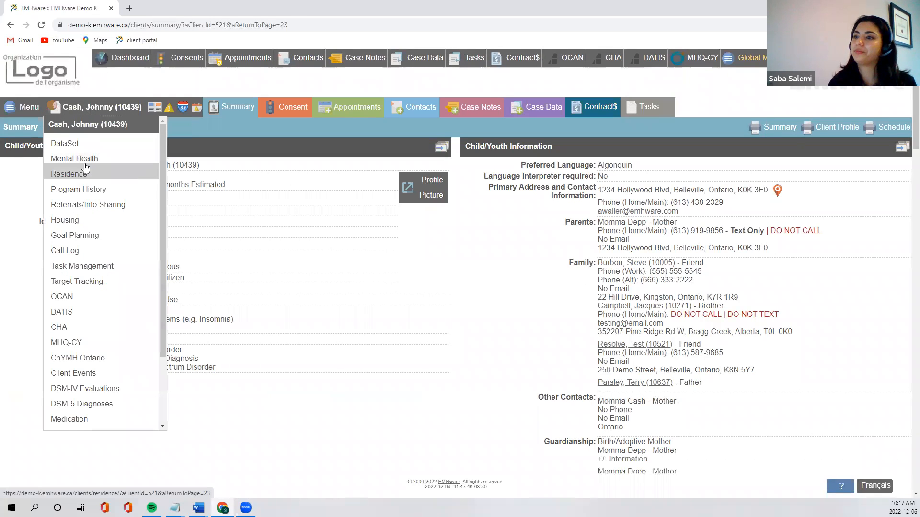
pyautogui.click(99, 283)
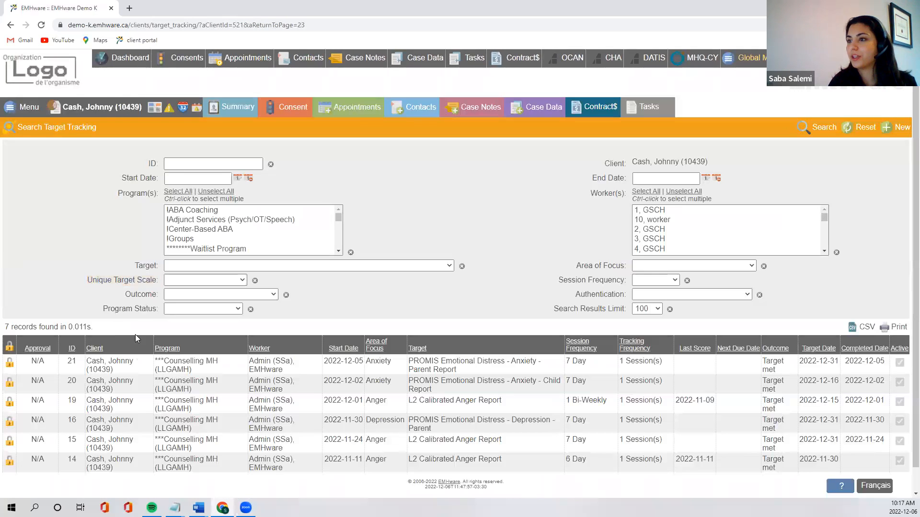
pyautogui.click(899, 130)
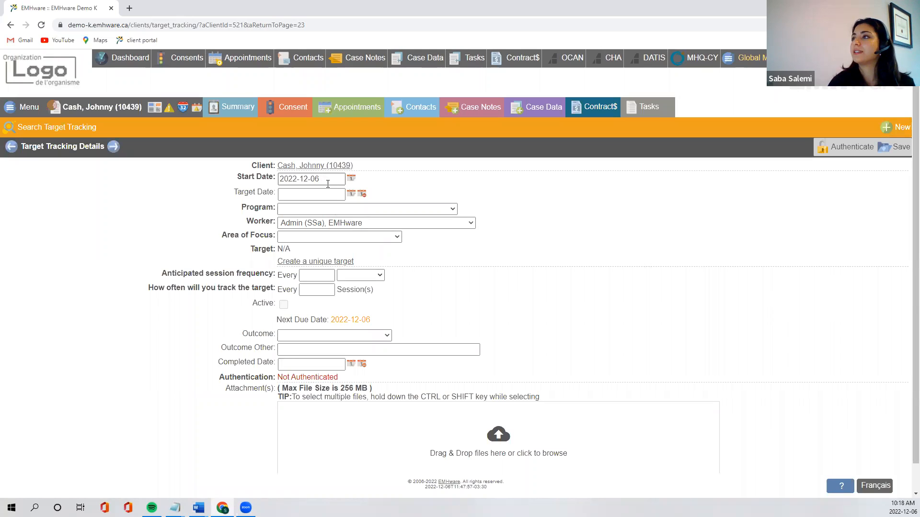
pyautogui.click(352, 194)
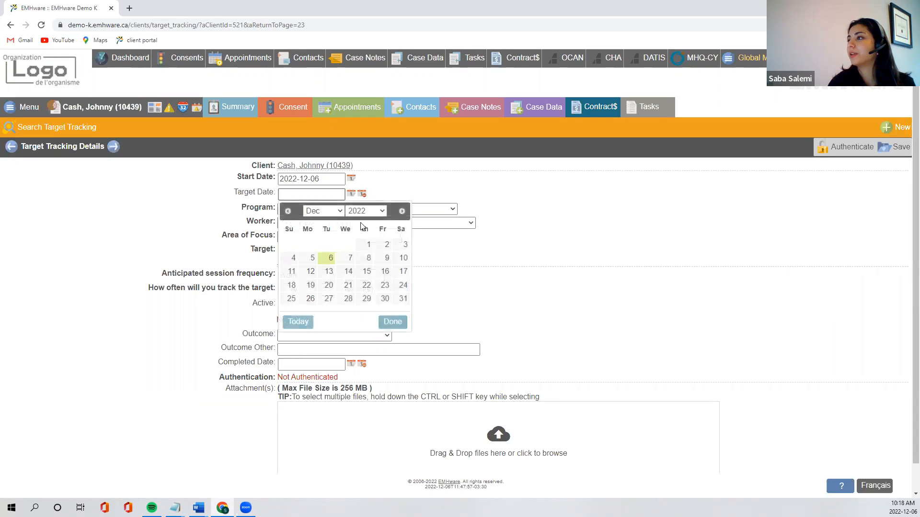
pyautogui.click(401, 300)
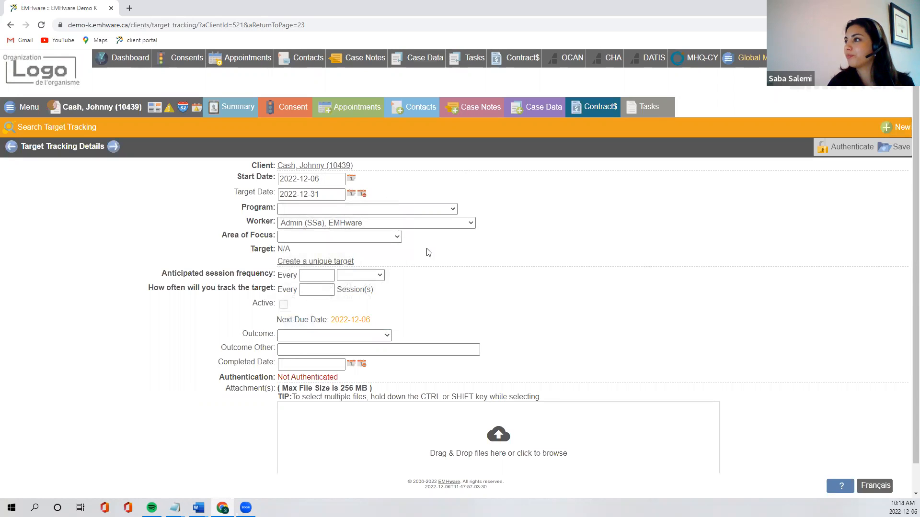
# Set the program to ***Counselling MH (LLGAMH), the area of focus to Anxiety, and the target to PROMIS Emotional Distress - Anxiety - Parent Report.
pyautogui.click(405, 209)
pyautogui.click(336, 218)
pyautogui.click(339, 237)
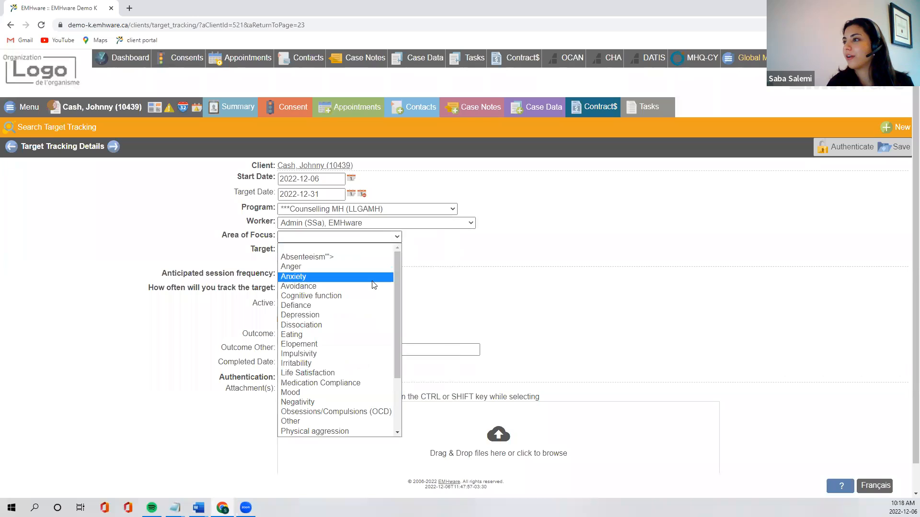
pyautogui.click(370, 275)
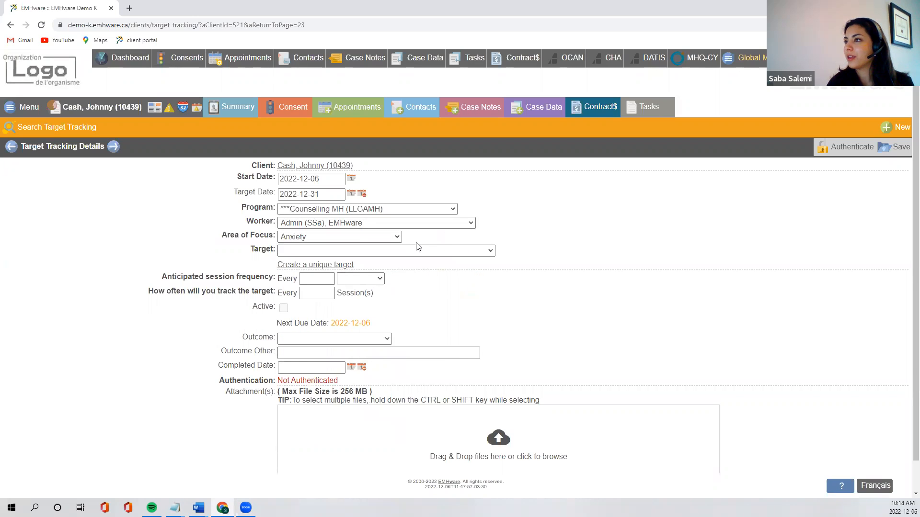
pyautogui.click(371, 252)
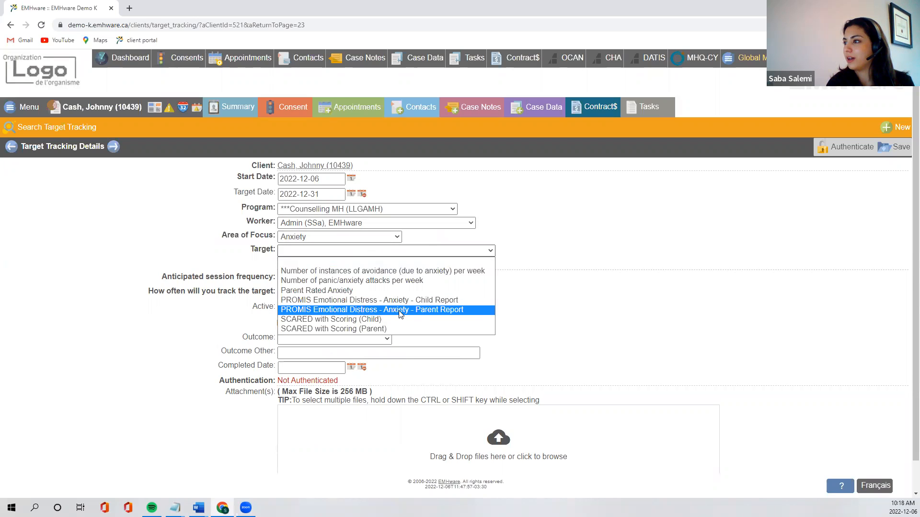
pyautogui.click(413, 311)
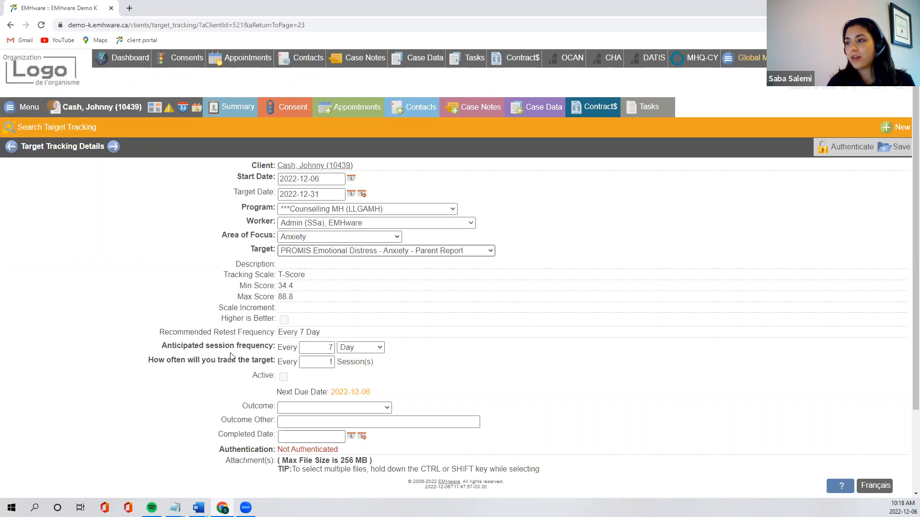
pyautogui.click(328, 348)
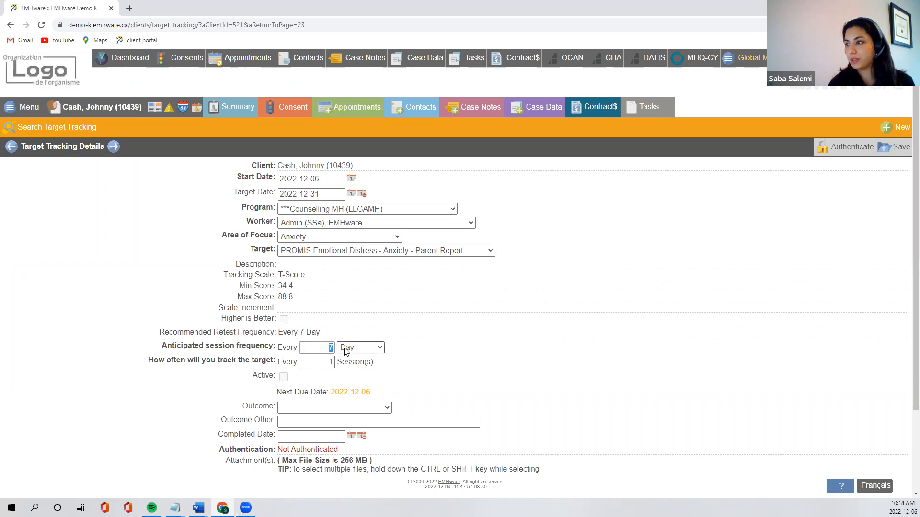
pyautogui.click(352, 348)
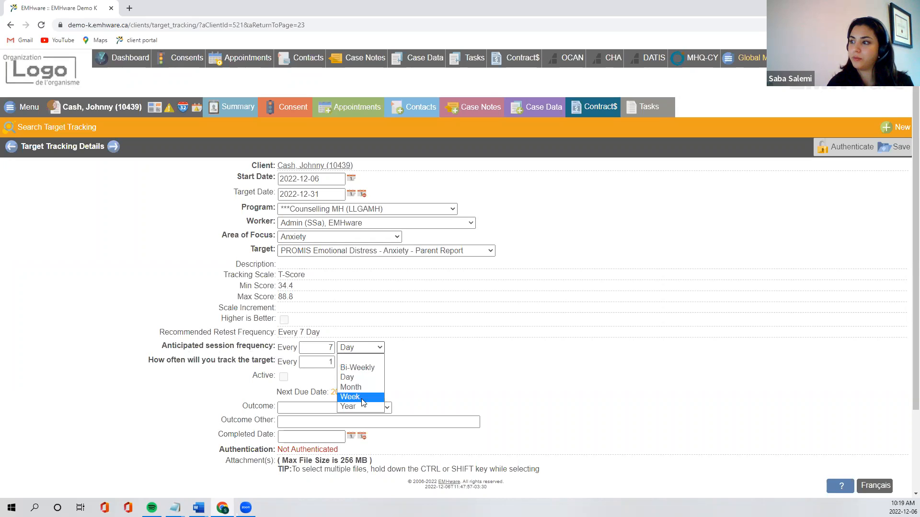
pyautogui.click(425, 359)
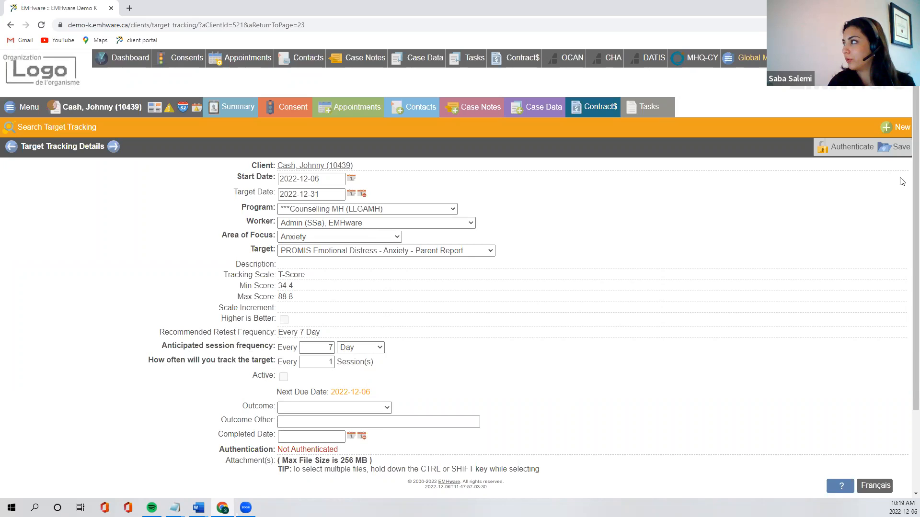
# Save the new target tracking record, mark it as Active, and save it again.
pyautogui.click(894, 148)
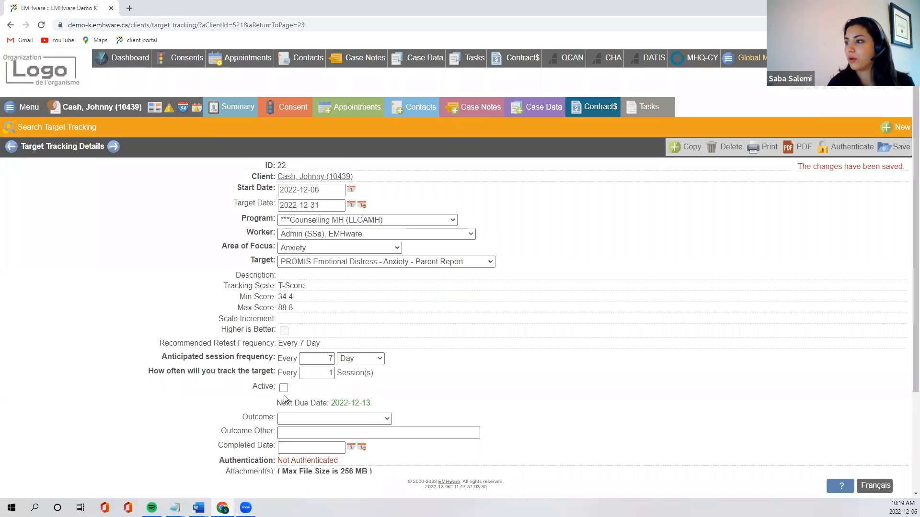
pyautogui.click(283, 388)
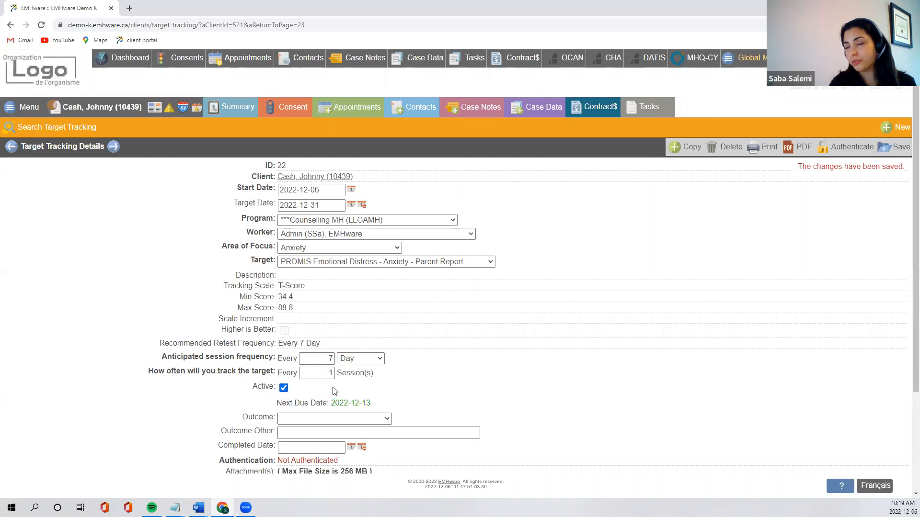
pyautogui.click(894, 153)
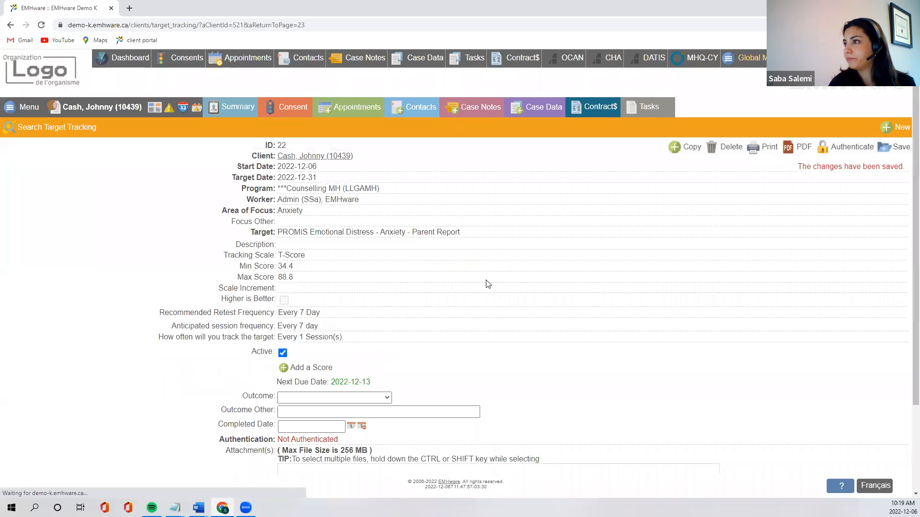
# Add a score to the target, leaving out the Contact form and including the PROMIS Emotional Distress - Anxiety - Parent Report form.
pyautogui.click(293, 371)
pyautogui.scroll(3, 323, 340)
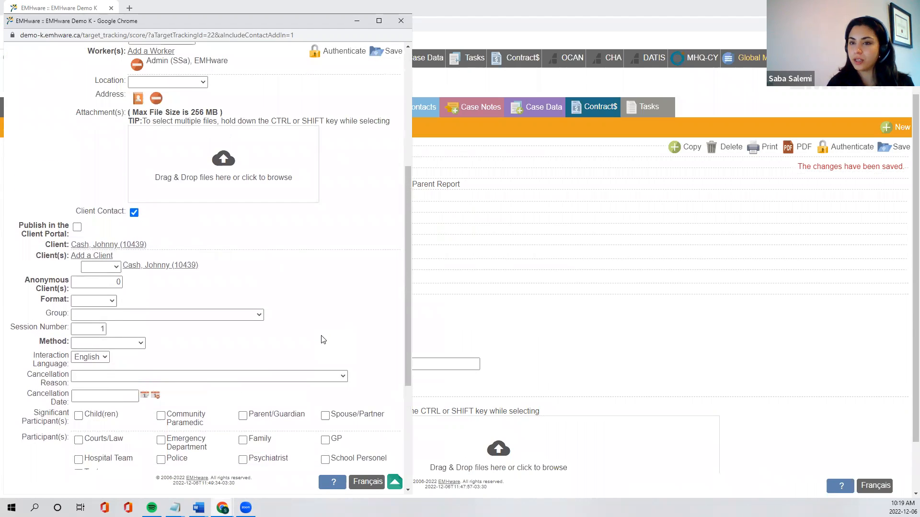
pyautogui.scroll(-4, 322, 339)
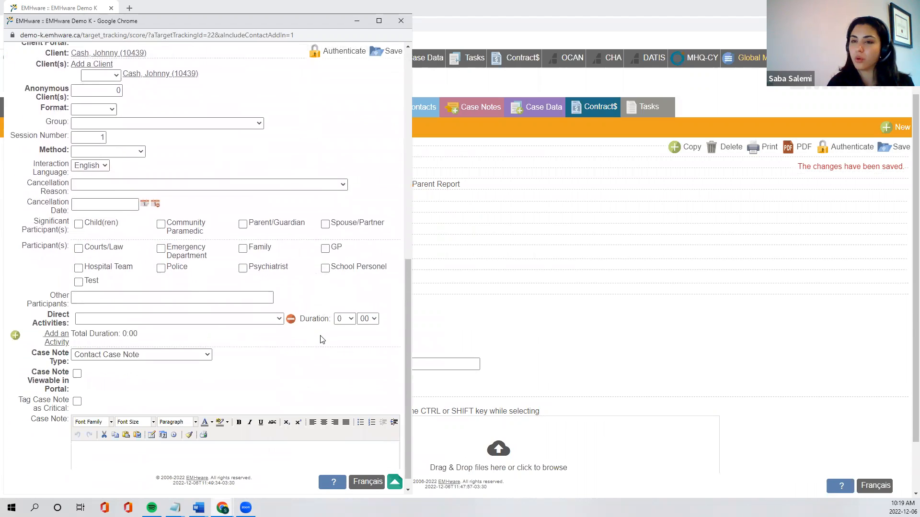
pyautogui.scroll(7, 320, 339)
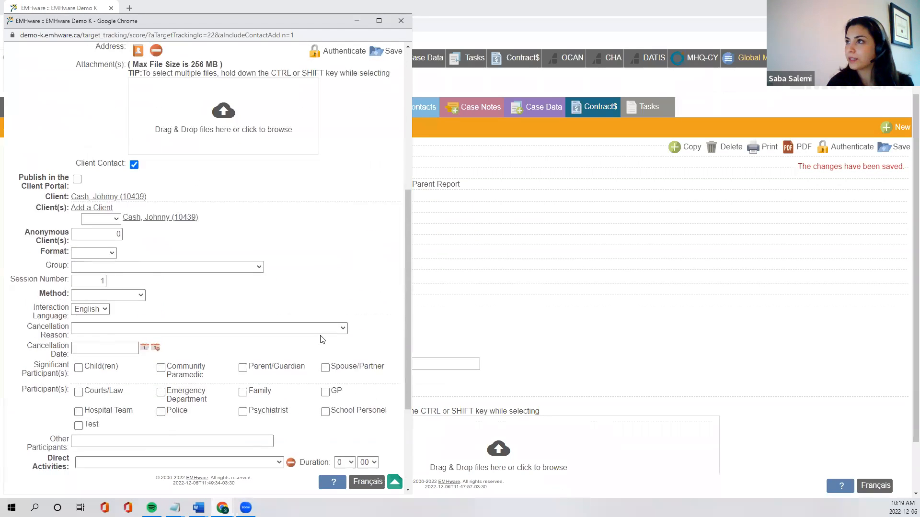
pyautogui.click(386, 162)
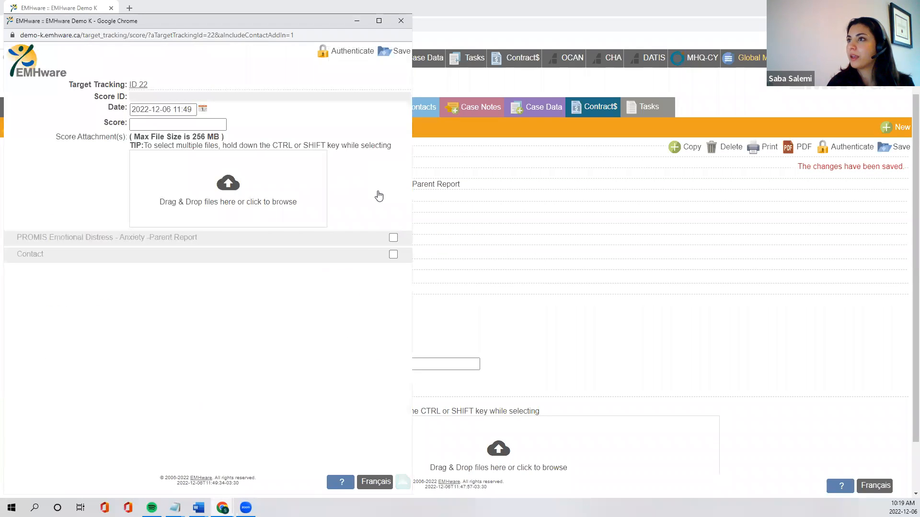
pyautogui.click(393, 238)
pyautogui.scroll(-3, 329, 284)
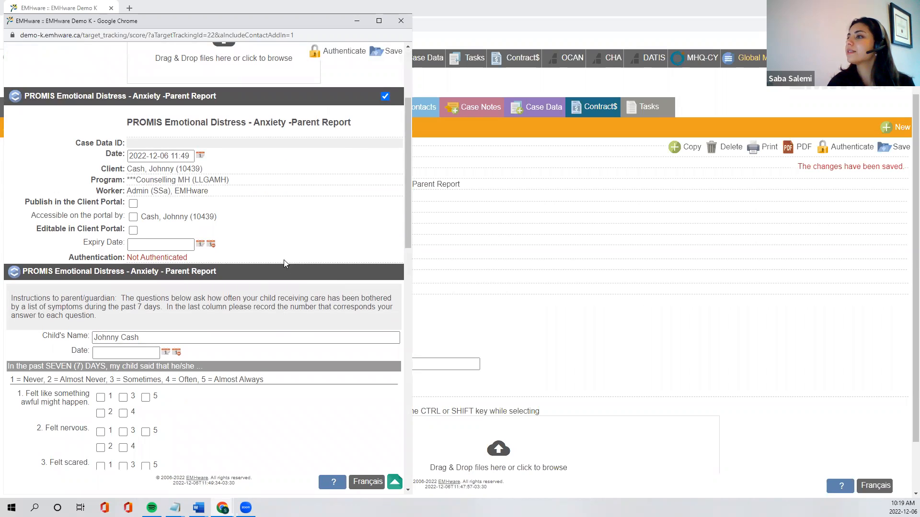
pyautogui.scroll(-2, 287, 314)
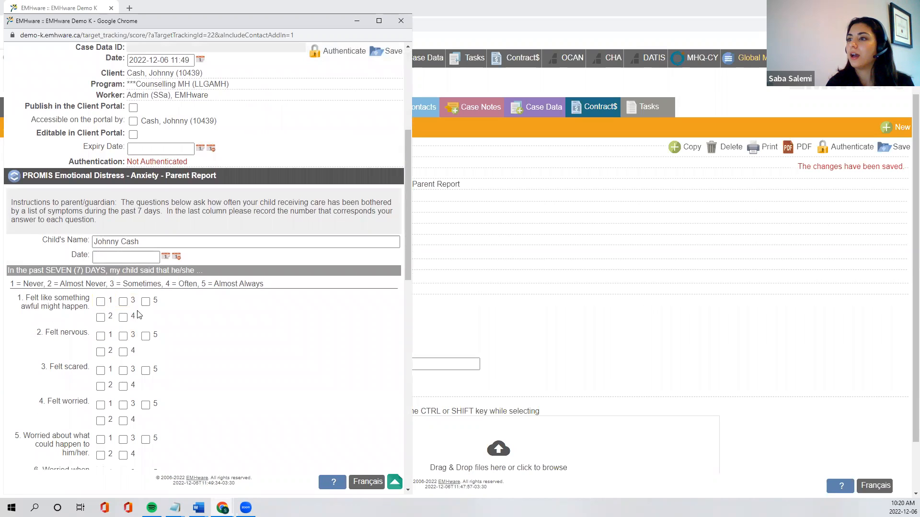
# Answer the parent report's symptom questions with 1 (Never).
pyautogui.click(100, 302)
pyautogui.scroll(-1, 139, 359)
pyautogui.click(101, 322)
pyautogui.click(100, 357)
pyautogui.click(100, 391)
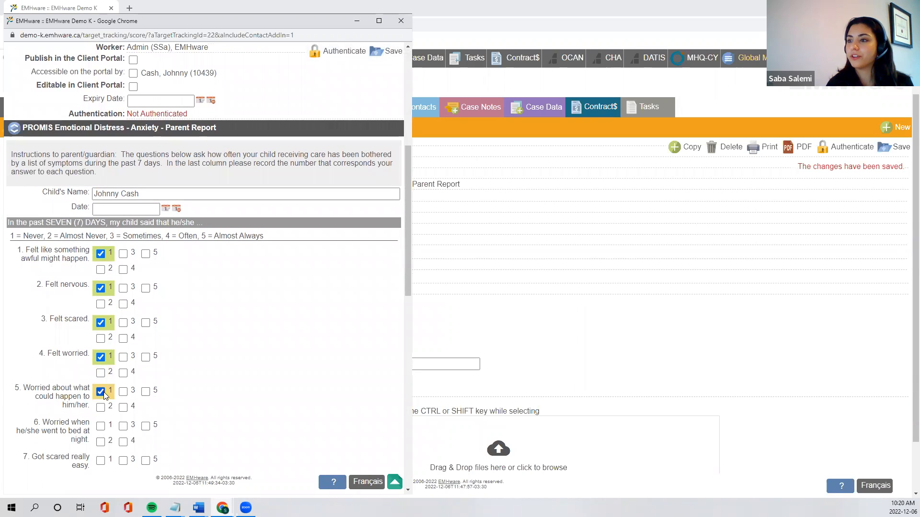
pyautogui.click(100, 426)
pyautogui.scroll(6, 140, 420)
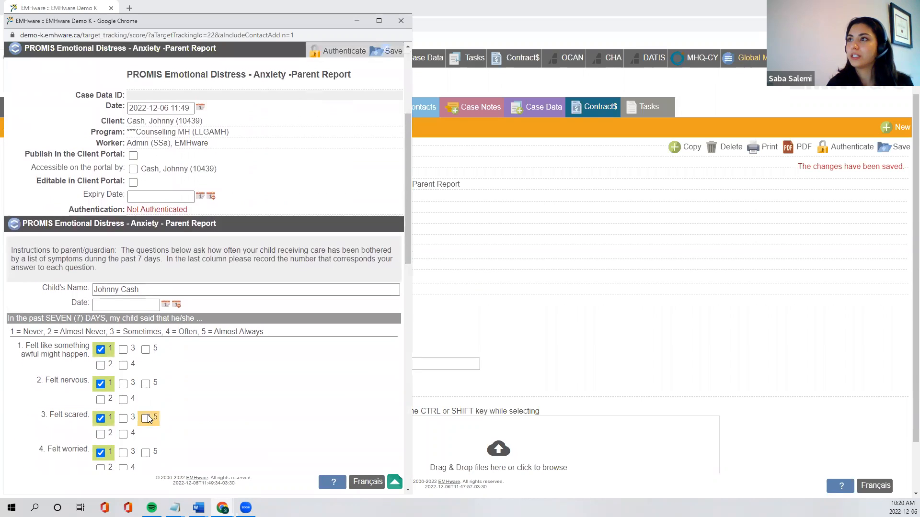
pyautogui.scroll(-7, 145, 413)
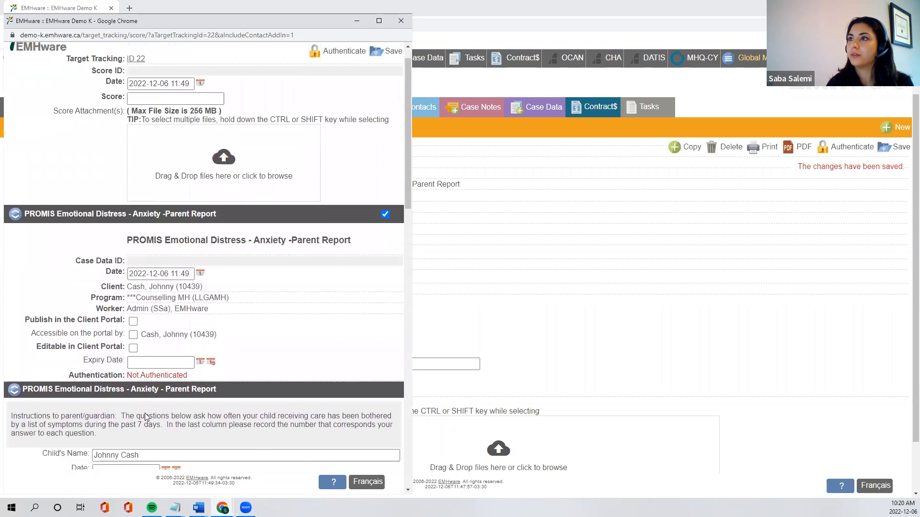
pyautogui.click(103, 416)
pyautogui.click(102, 447)
pyautogui.scroll(-3, 107, 445)
# Replace the calculated score with 34 and save the score entry.
pyautogui.scroll(10, 208, 324)
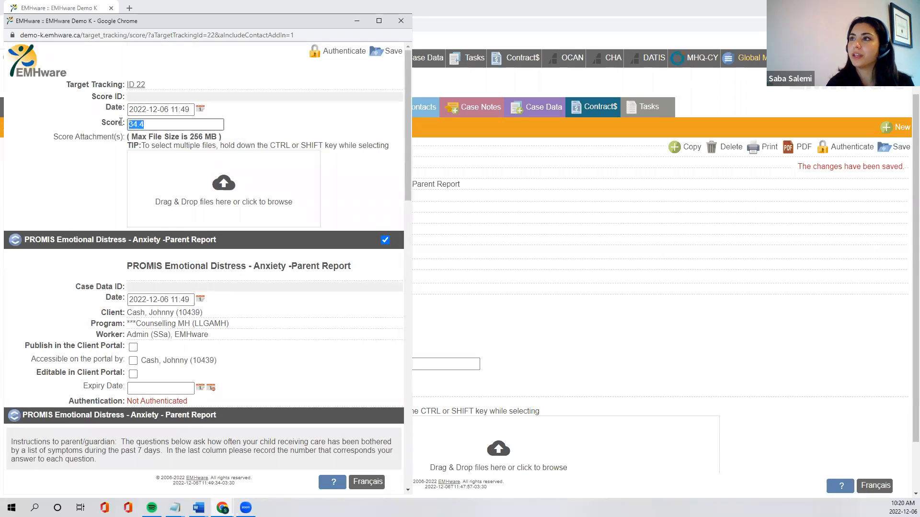
pyautogui.scroll(-2, 233, 251)
pyautogui.scroll(-7, 234, 250)
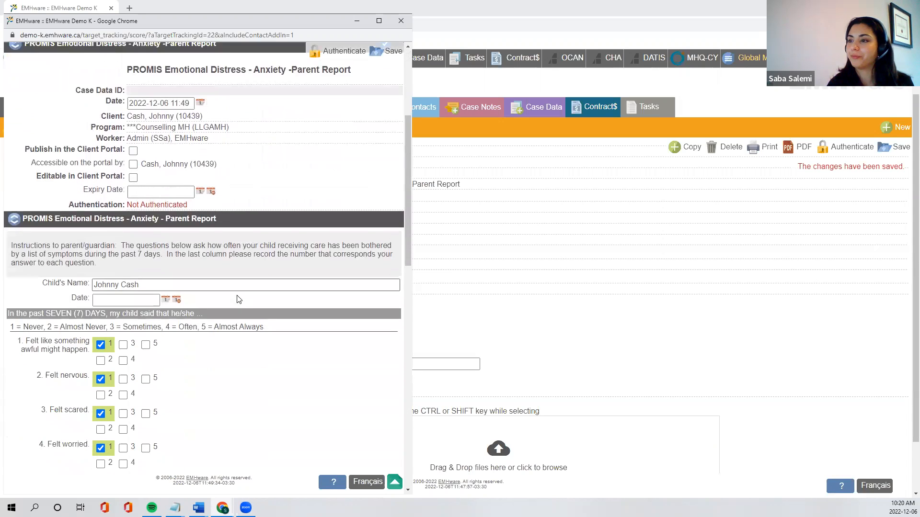
pyautogui.scroll(10, 224, 327)
pyautogui.click(155, 127)
pyautogui.click(334, 112)
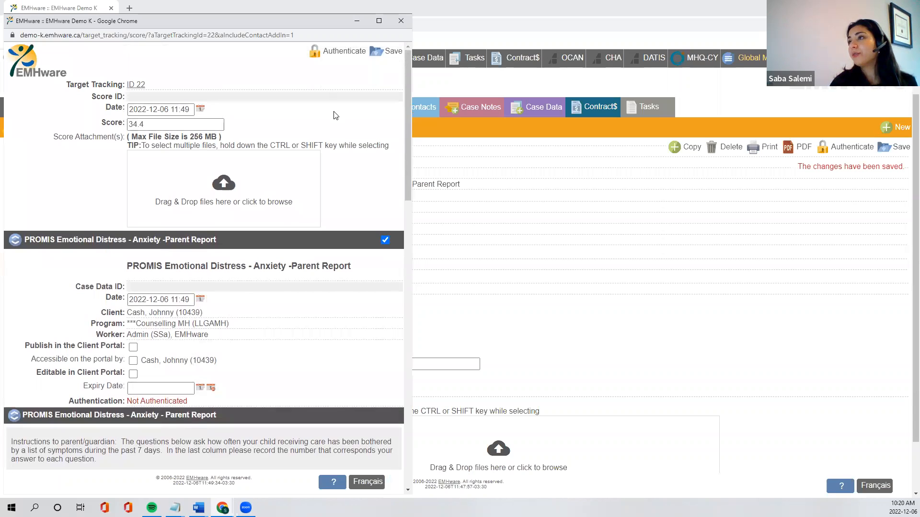
pyautogui.moveTo(164, 127); pyautogui.dragTo(117, 120)
pyautogui.write('34')
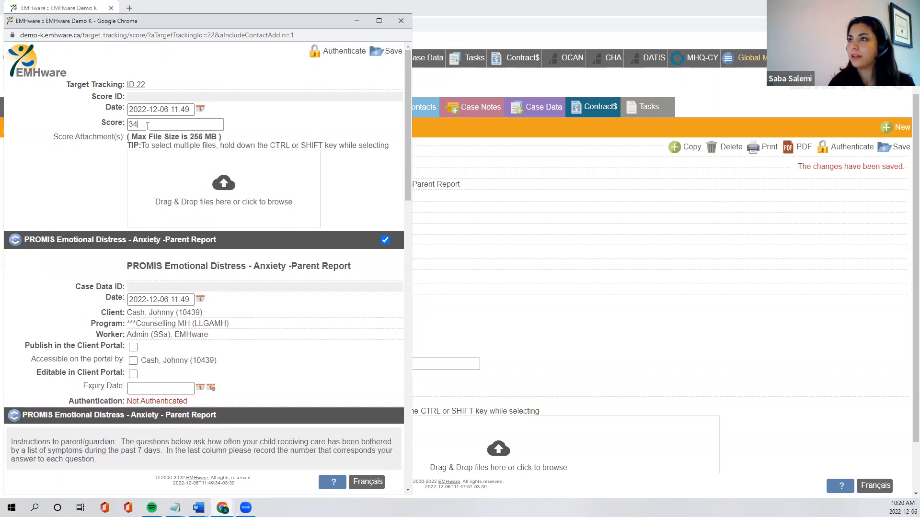
pyautogui.click(380, 58)
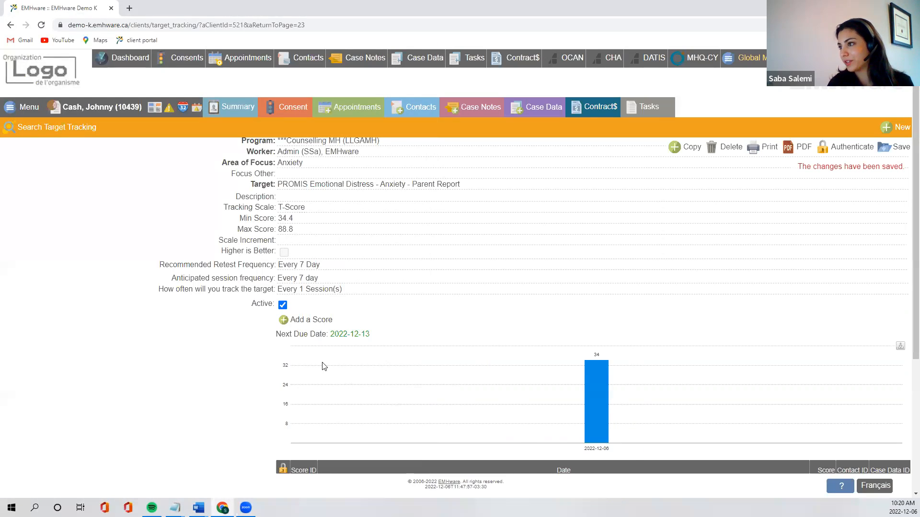
# Add a second score of 25 to the target and review the score chart and list.
pyautogui.click(311, 320)
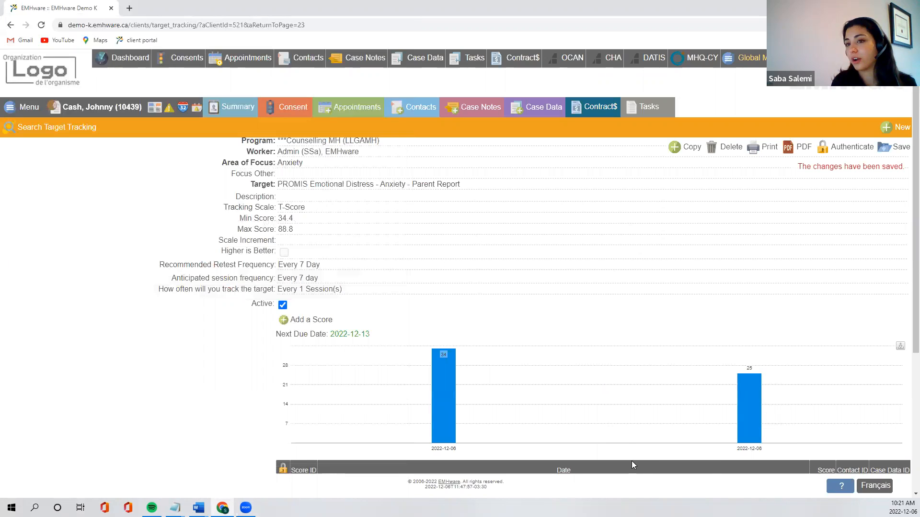
pyautogui.scroll(-1, 620, 436)
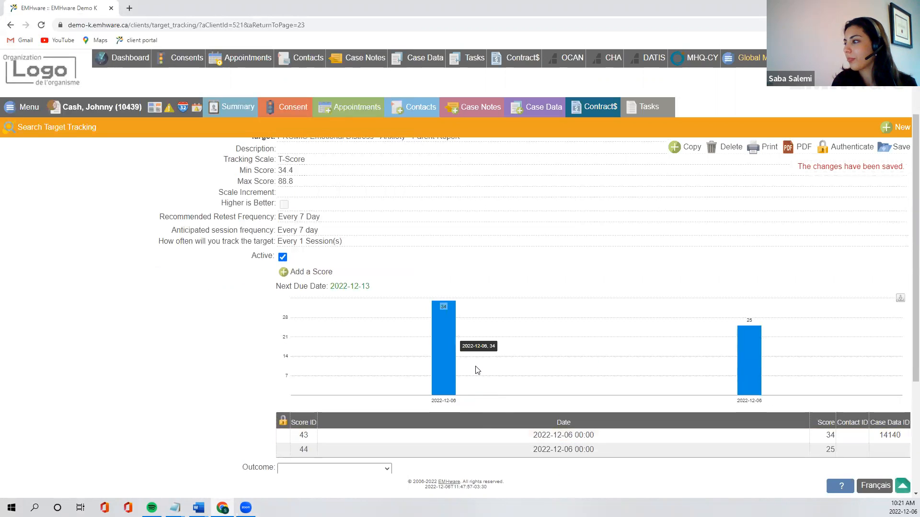
pyautogui.scroll(-1, 476, 370)
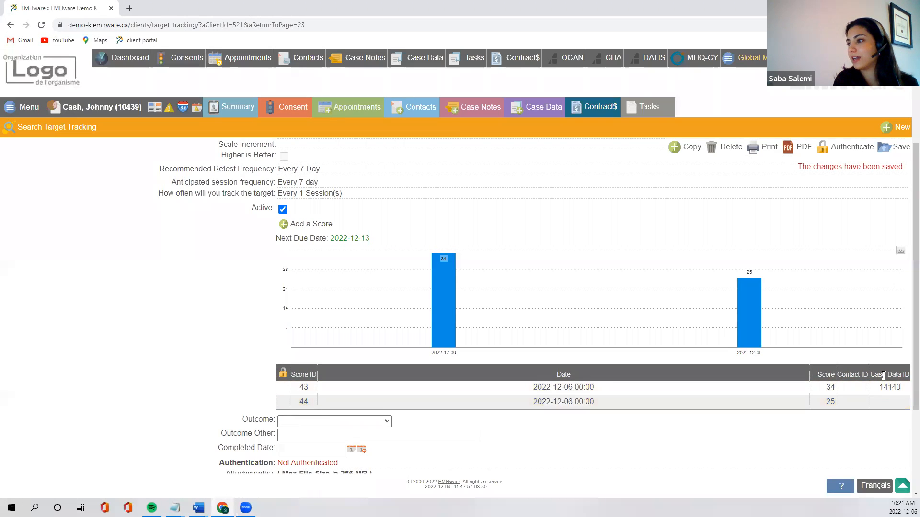
pyautogui.scroll(-1, 335, 417)
# Review the available outcome options for the target and set its outcome to Target met.
pyautogui.click(334, 372)
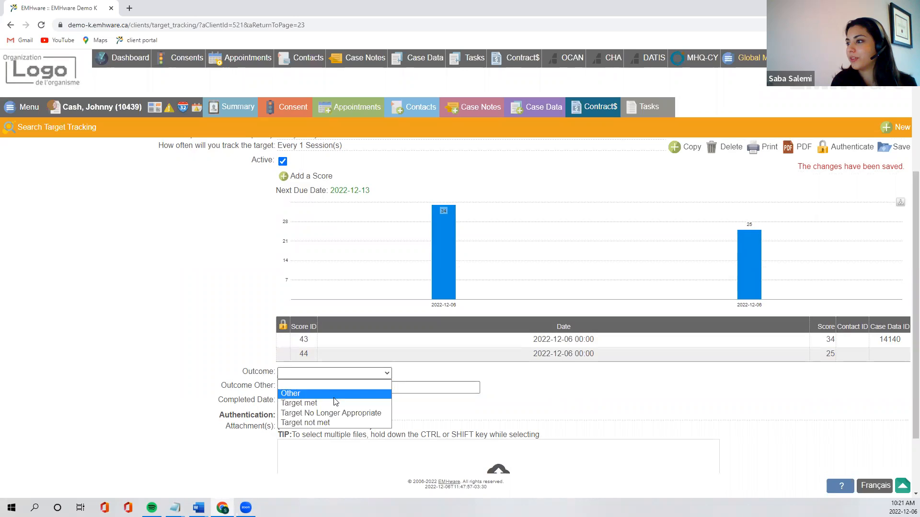
pyautogui.click(616, 375)
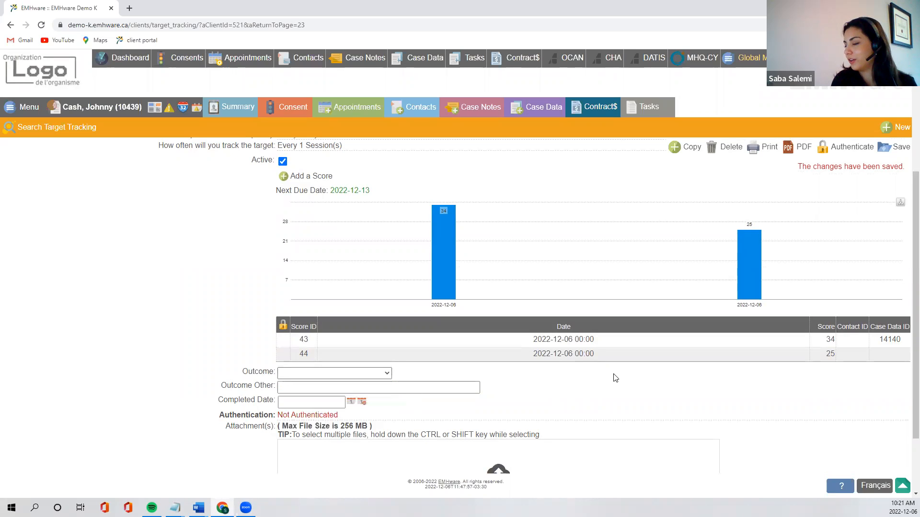
pyautogui.click(376, 377)
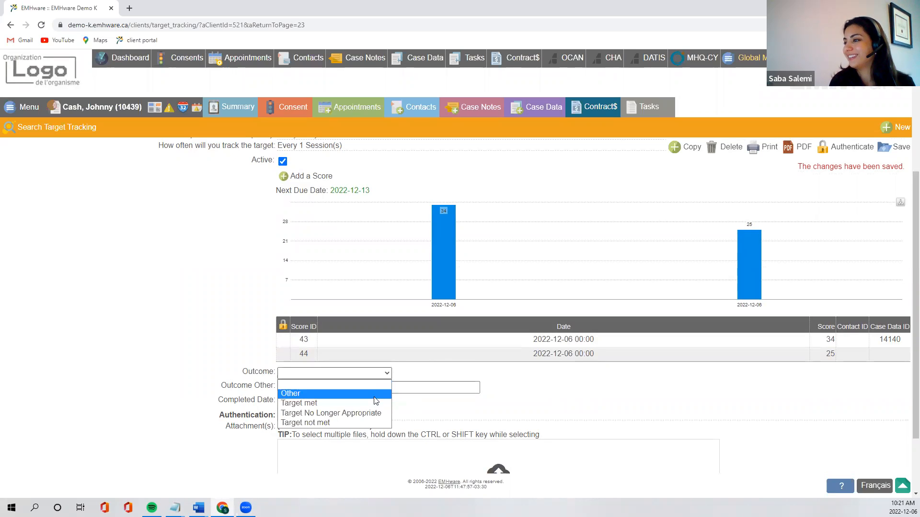
pyautogui.click(372, 404)
pyautogui.click(357, 373)
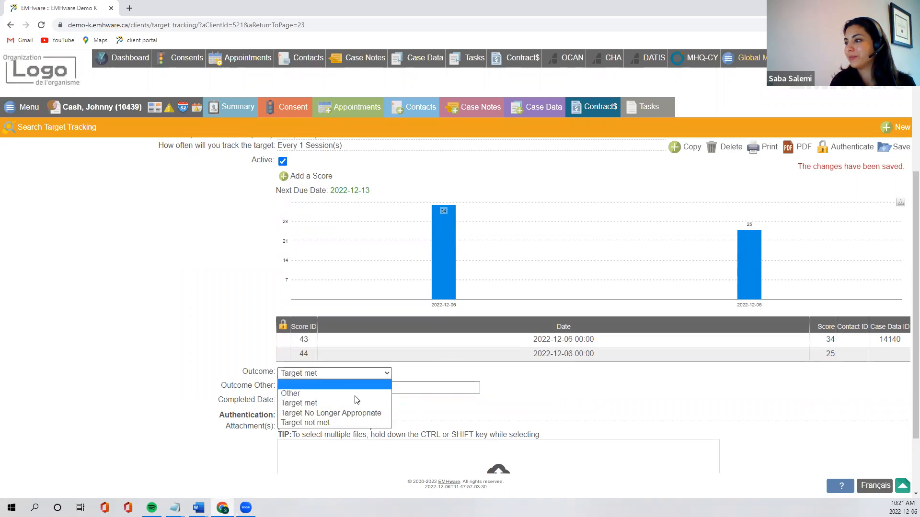
pyautogui.click(364, 373)
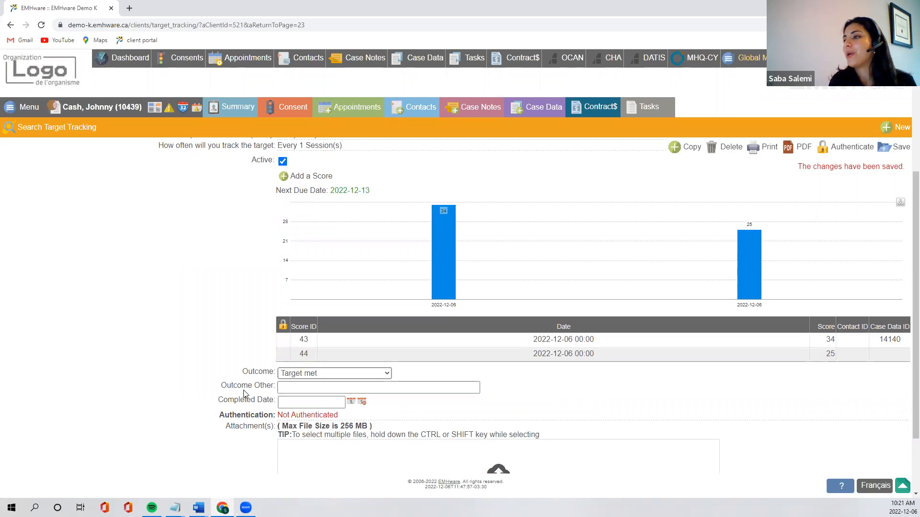
# Leave Outcome Other blank and set the target's completed date to 2022-12-06.
pyautogui.moveTo(221, 386); pyautogui.dragTo(266, 386)
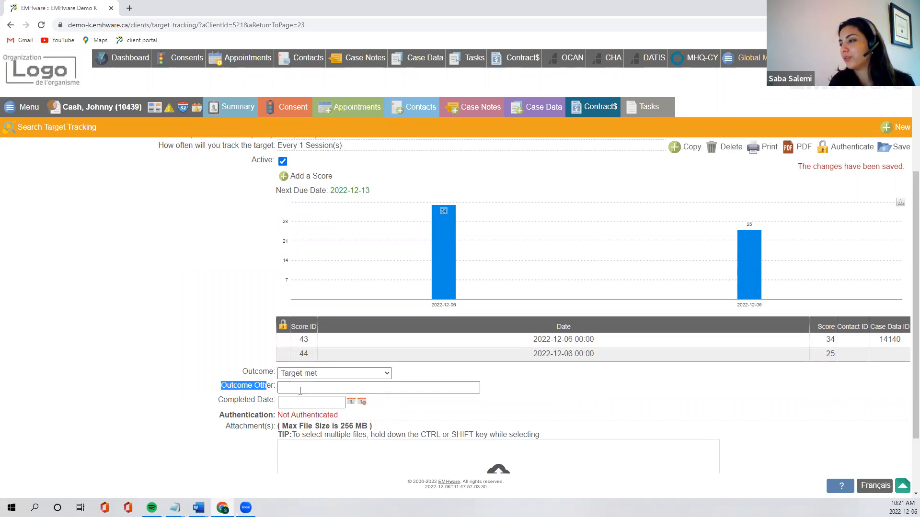
pyautogui.click(299, 389)
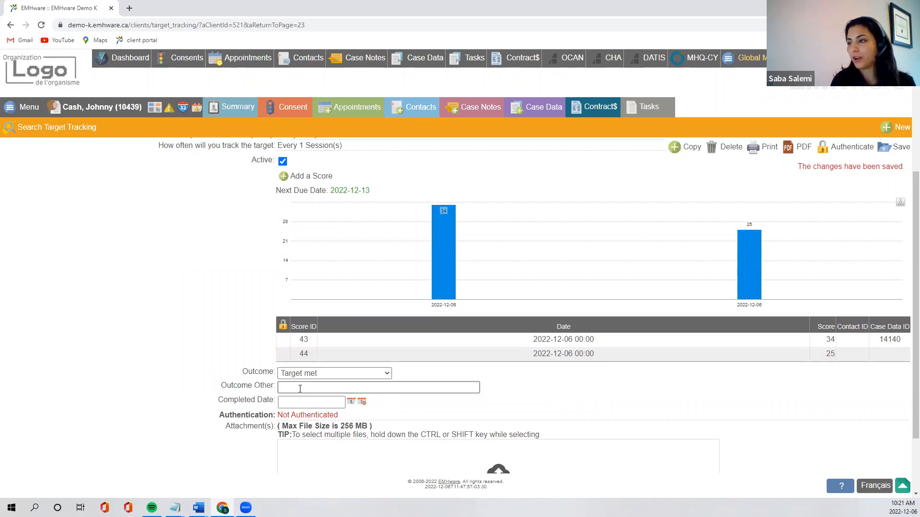
pyautogui.click(352, 402)
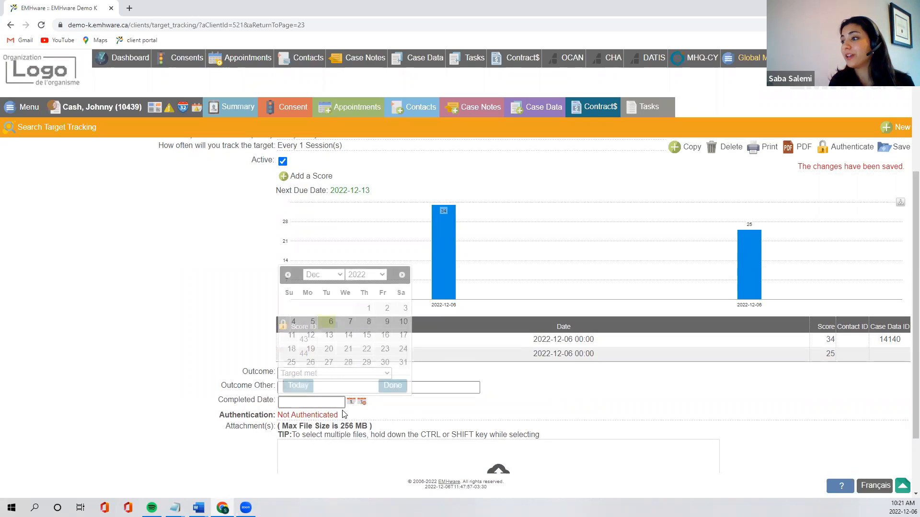
pyautogui.click(308, 388)
# Authenticate the target tracking record to lock it with a signature, and review the signed record.
pyautogui.scroll(-1, 455, 412)
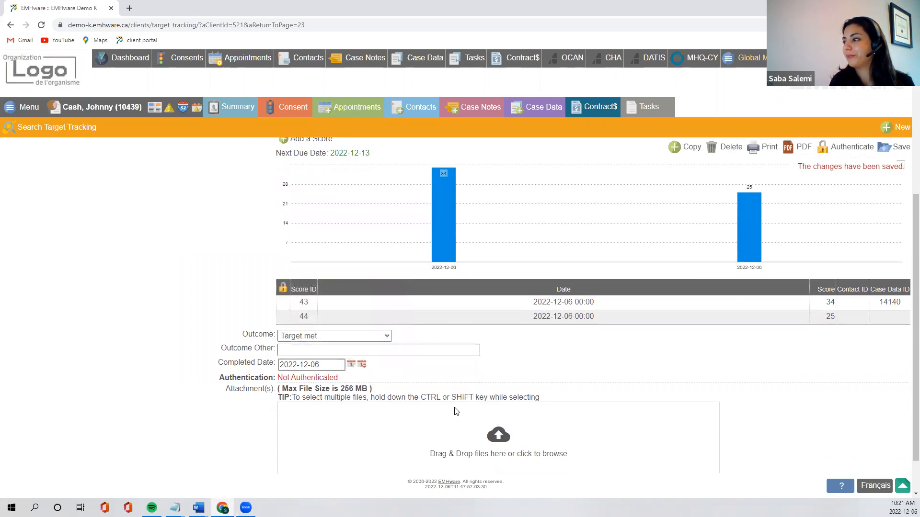
pyautogui.click(852, 146)
pyautogui.click(417, 175)
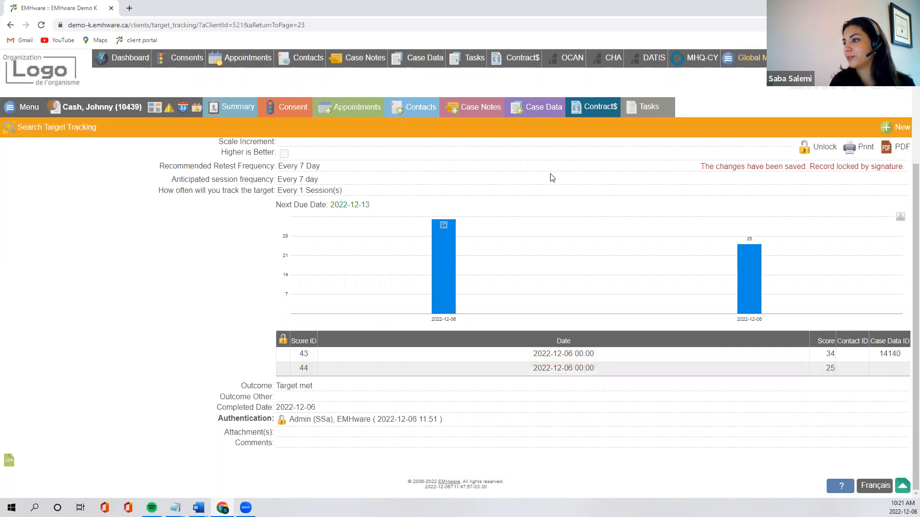
pyautogui.scroll(1, 569, 273)
pyautogui.scroll(-1, 569, 274)
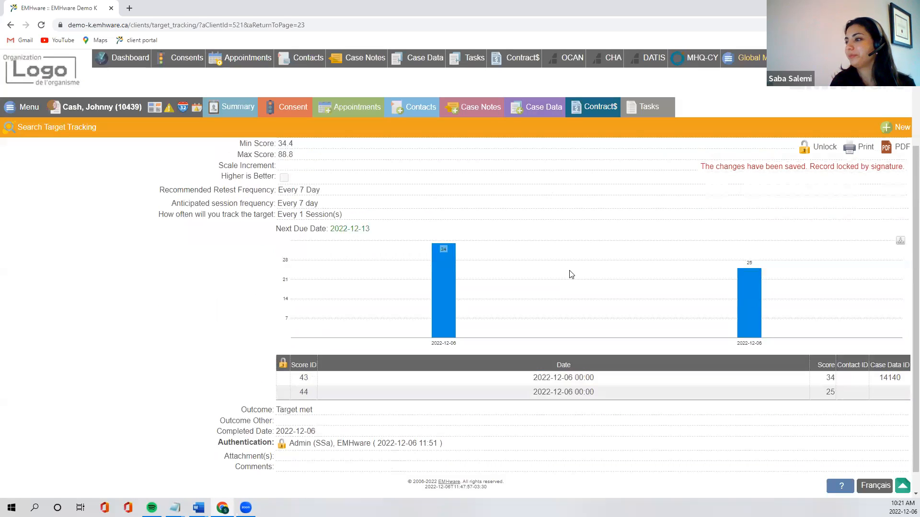
pyautogui.scroll(3, 569, 274)
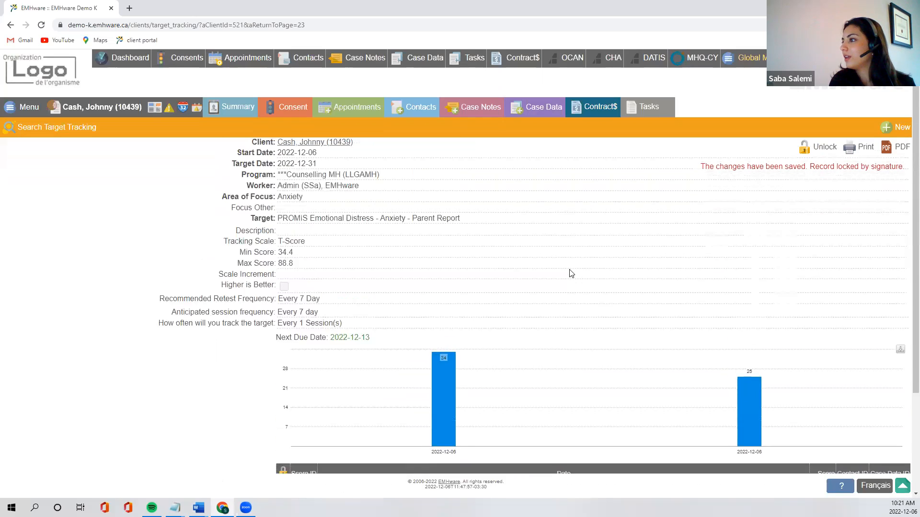